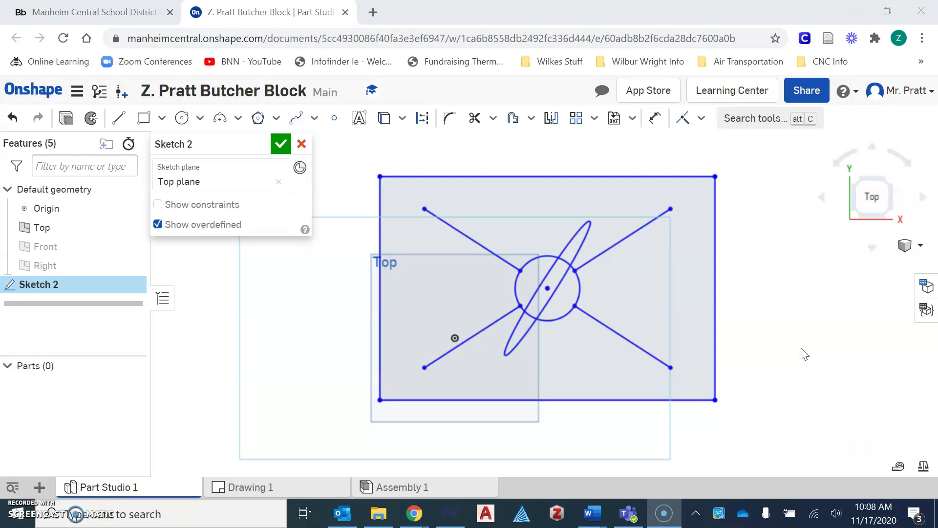
# Step: Dimension the sketch rectangle's top edge to 12 in and its right edge to 8 in
pyautogui.click(818, 336)
pyautogui.click(655, 118)
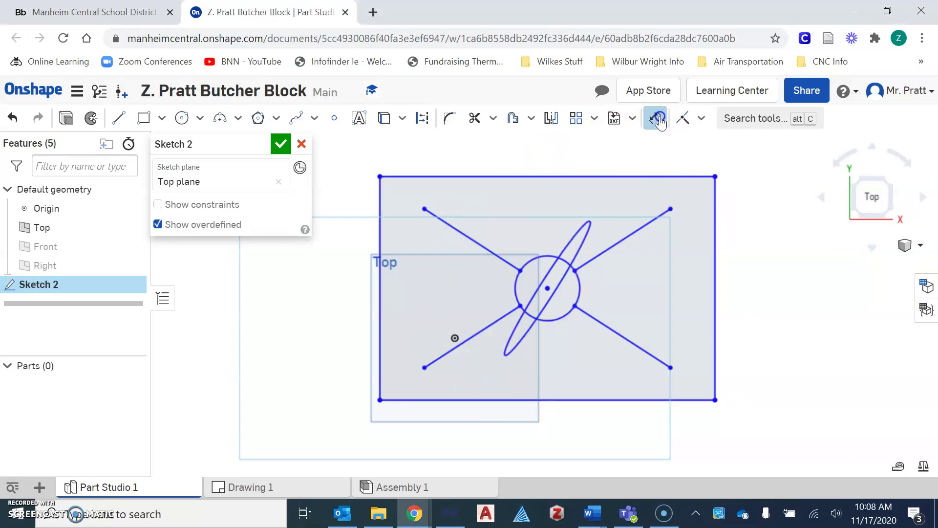
pyautogui.click(560, 177)
pyautogui.click(557, 150)
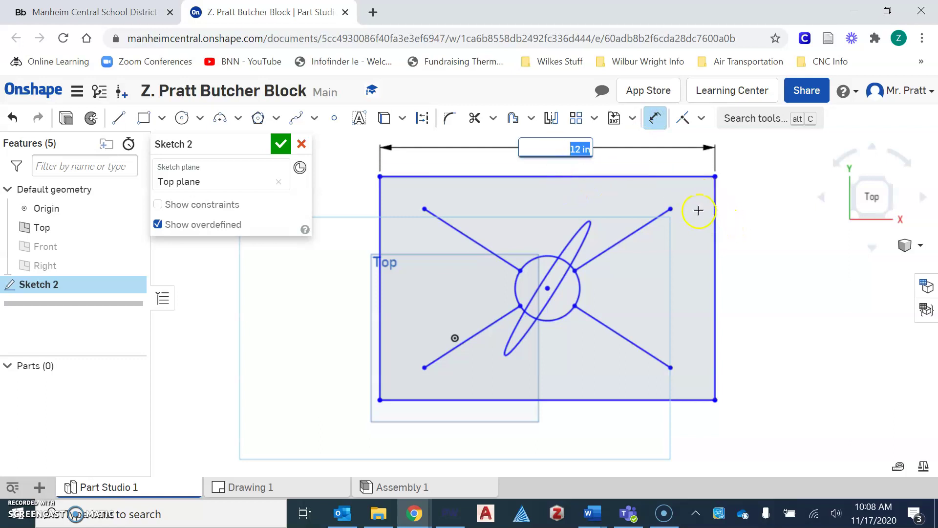
pyautogui.press('Return')
pyautogui.click(716, 215)
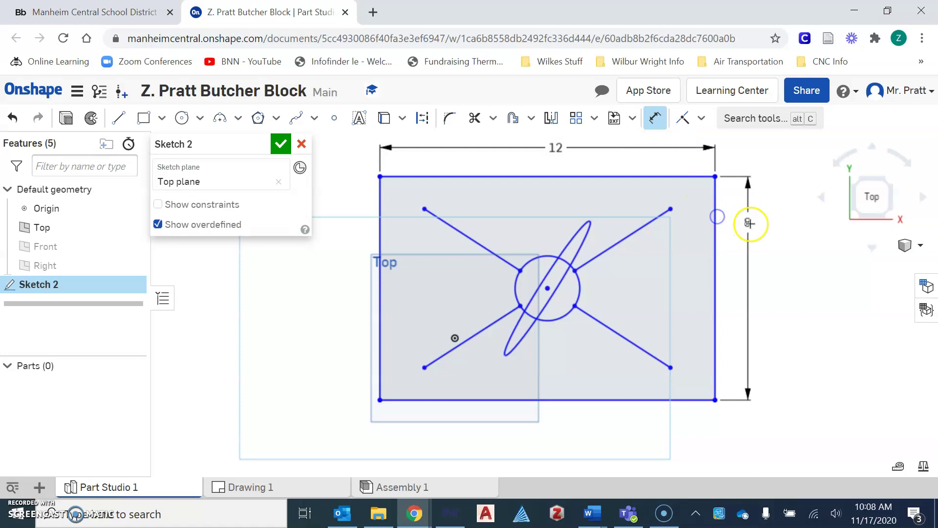
pyautogui.click(751, 223)
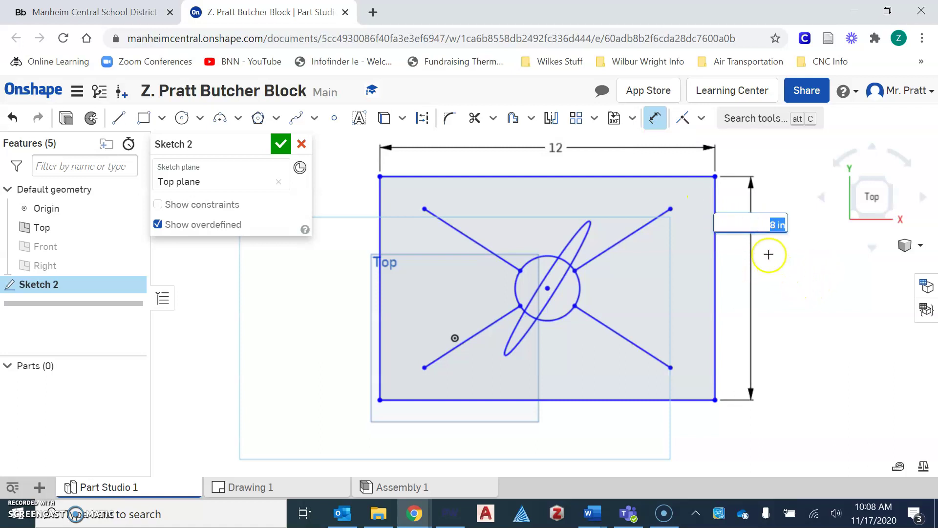
pyautogui.press('Return')
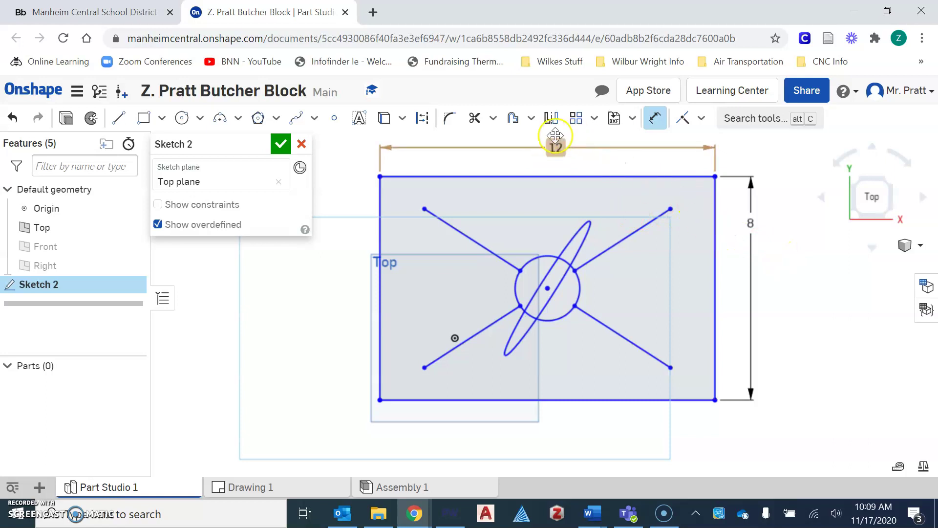
# Step: Add a 1.159 vertical dimension from the upper-right line endpoint to the rectangle's top edge
pyautogui.click(671, 207)
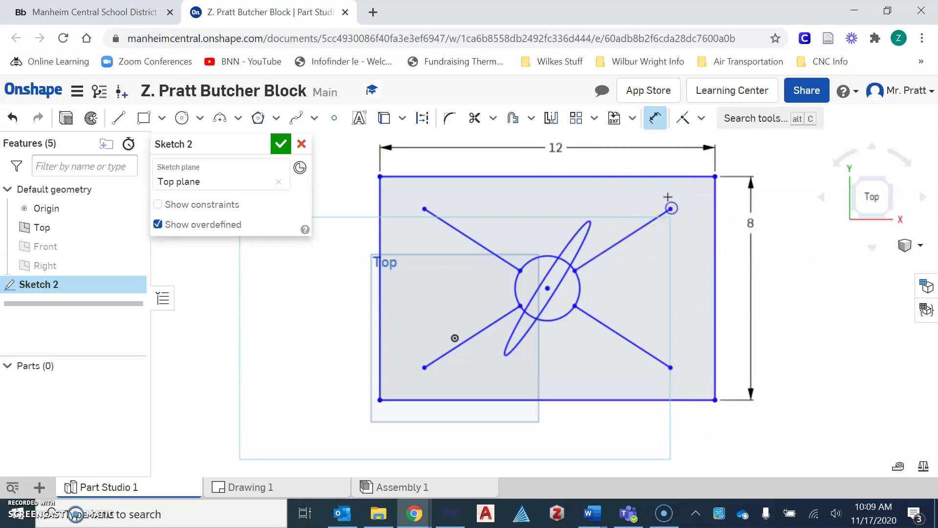
pyautogui.click(668, 177)
pyautogui.moveTo(668, 177); pyautogui.dragTo(687, 193)
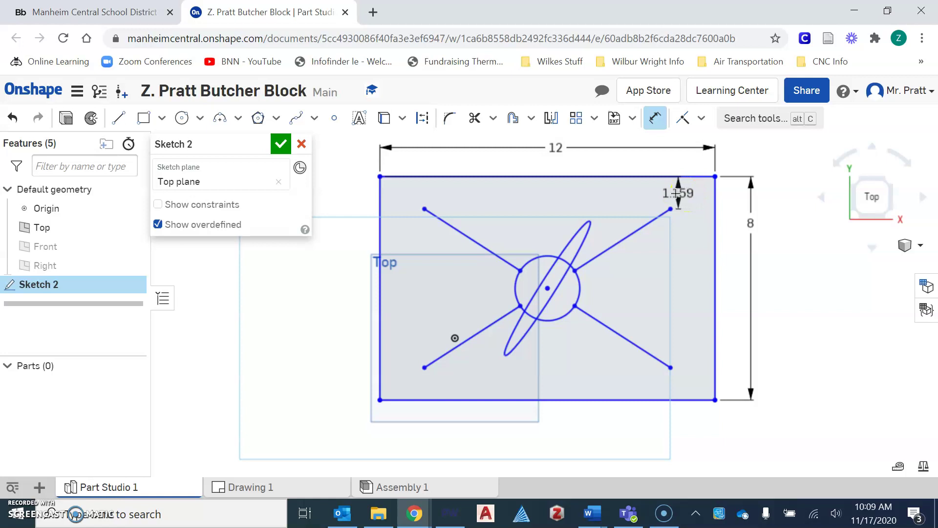
pyautogui.click(631, 190)
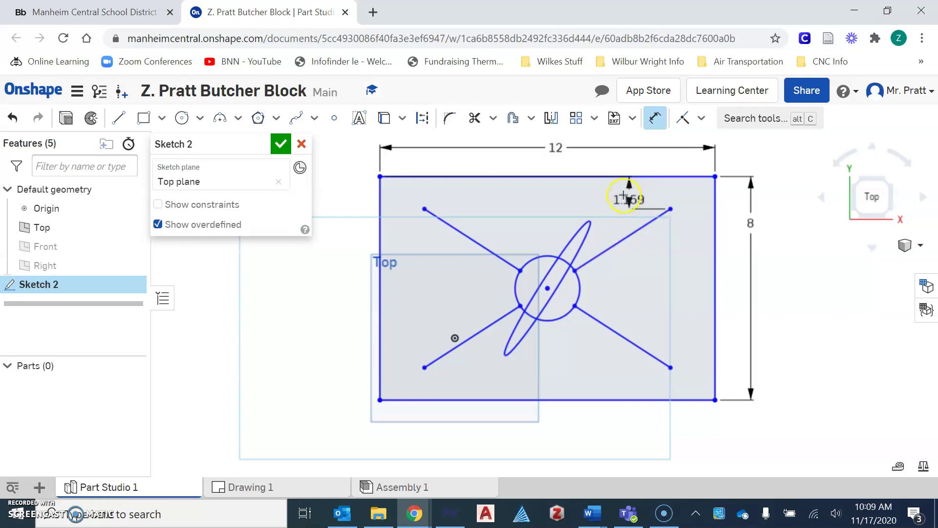
pyautogui.click(625, 191)
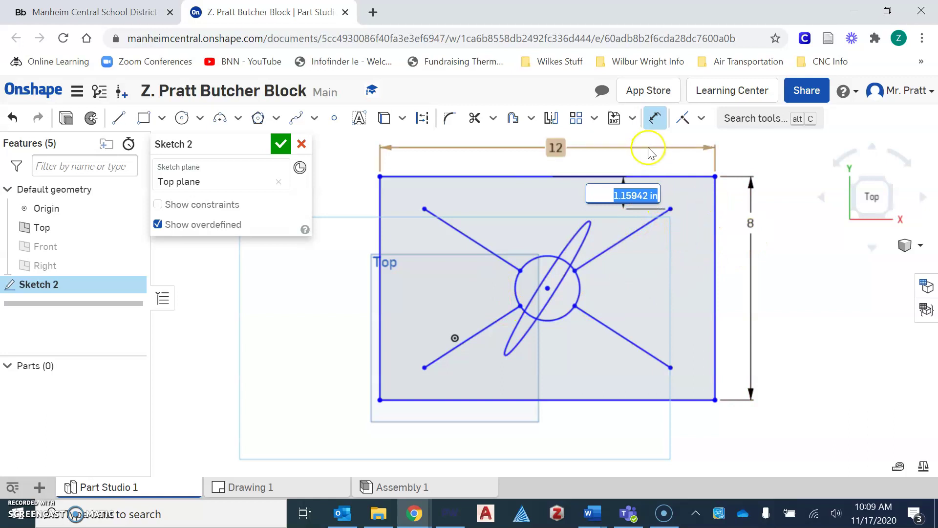
pyautogui.click(630, 197)
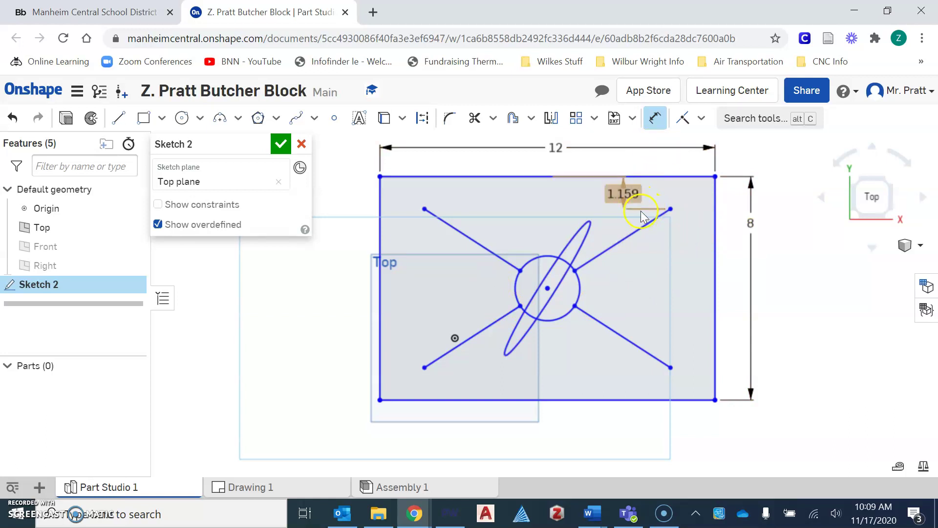
# Step: Delete the 1.159, 12 and 8 dimensions from the sketch
pyautogui.press('Delete')
pyautogui.click(743, 222)
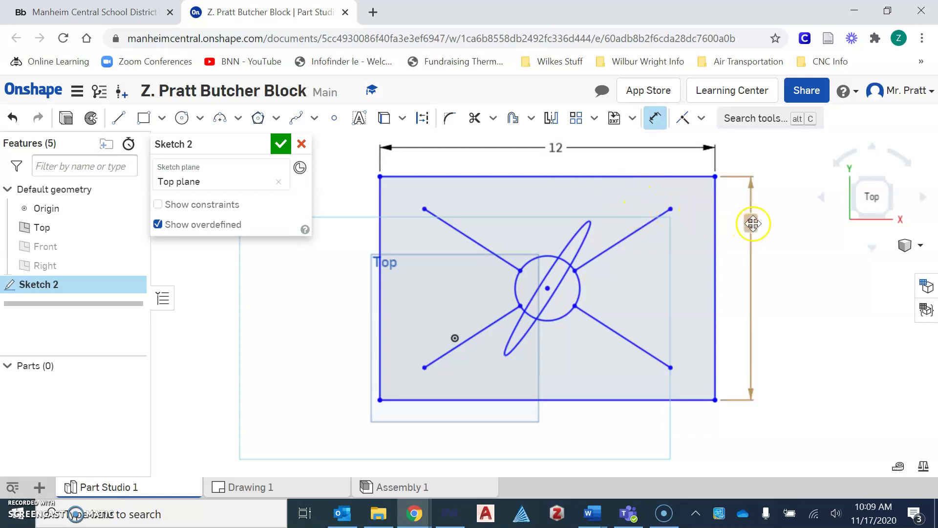
pyautogui.click(564, 149)
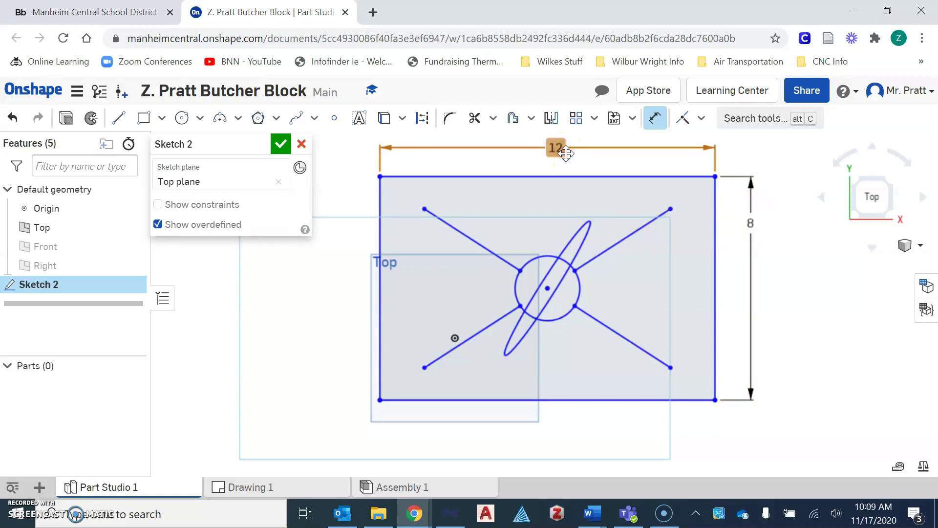
pyautogui.press('Delete')
pyautogui.click(754, 226)
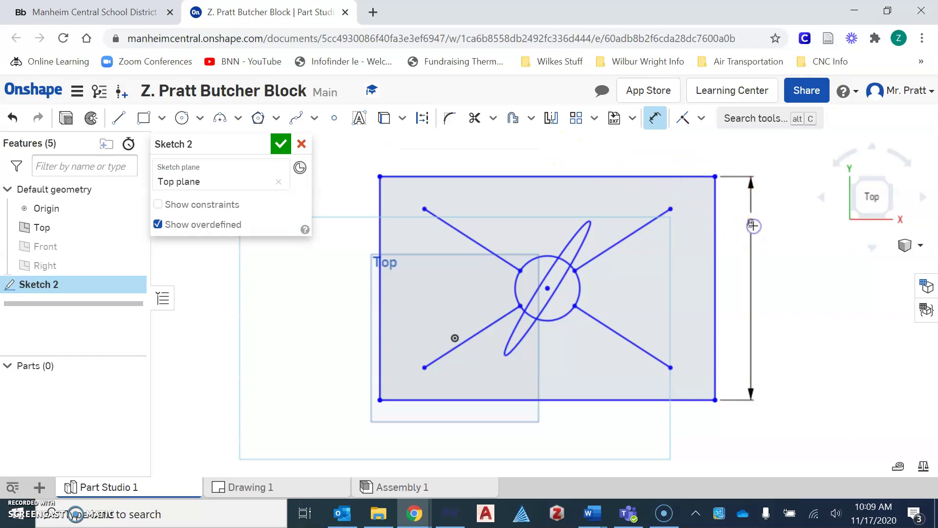
pyautogui.press('Delete')
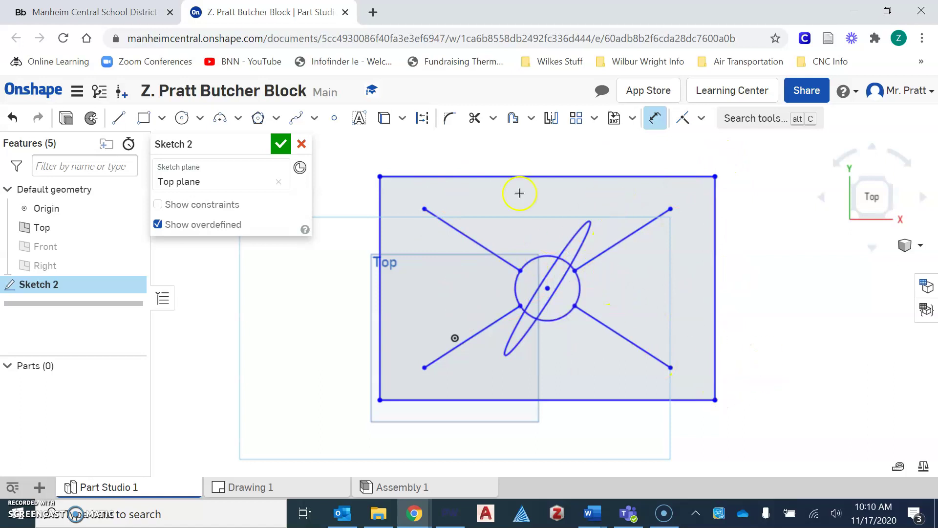
# Step: Accept Sketch 2 and bring up its actions menu in the Features list
pyautogui.click(277, 148)
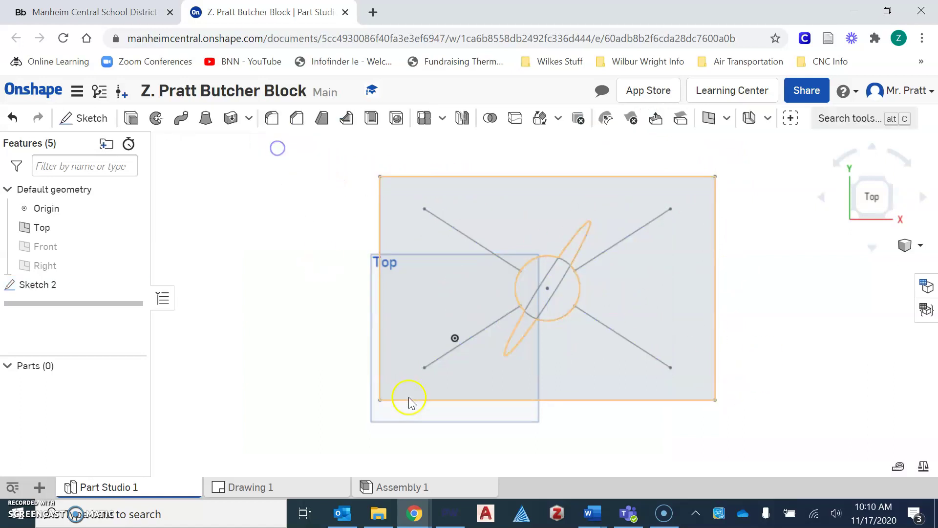
pyautogui.rightClick(48, 287)
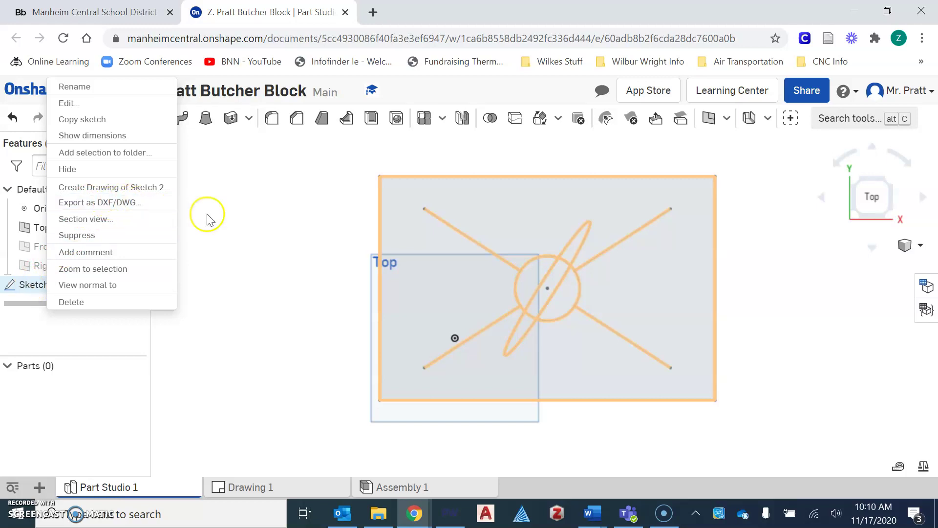
pyautogui.click(223, 216)
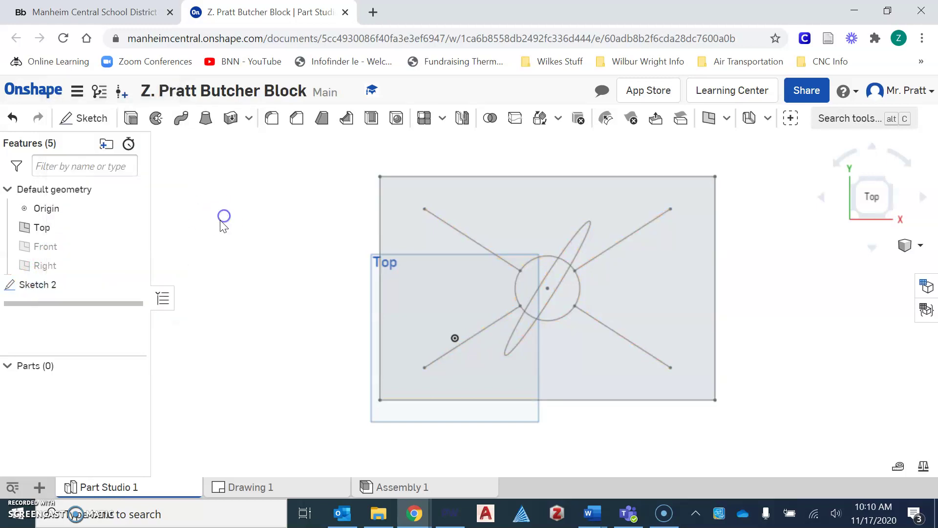
pyautogui.rightClick(58, 285)
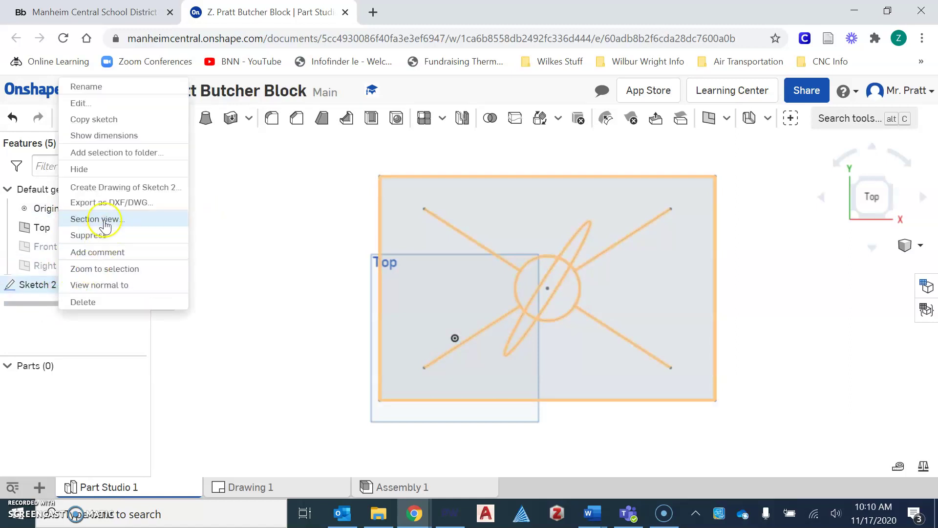
# Step: Export Sketch 2 as a Release 14 DXF named PRATT BB ONSHAPE, delivered as a download
pyautogui.click(108, 203)
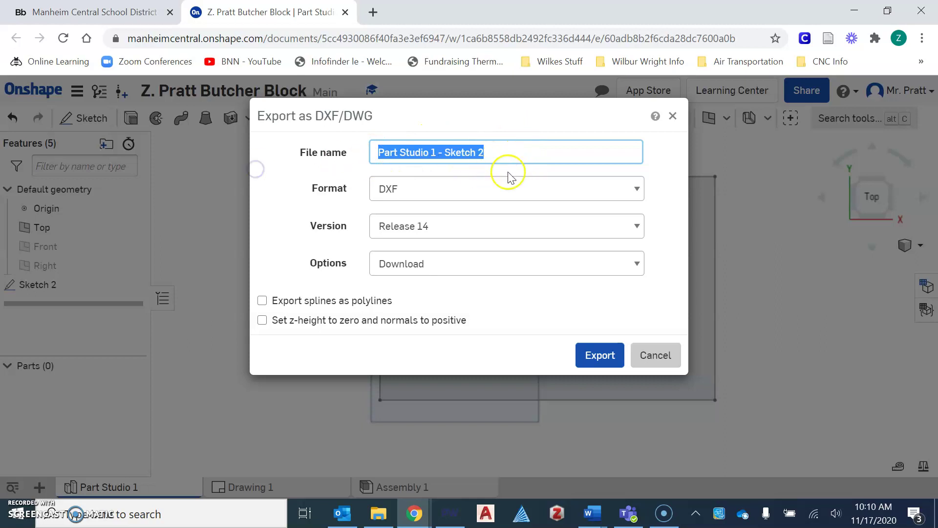
pyautogui.write('PRATT BB ONSHAPE')
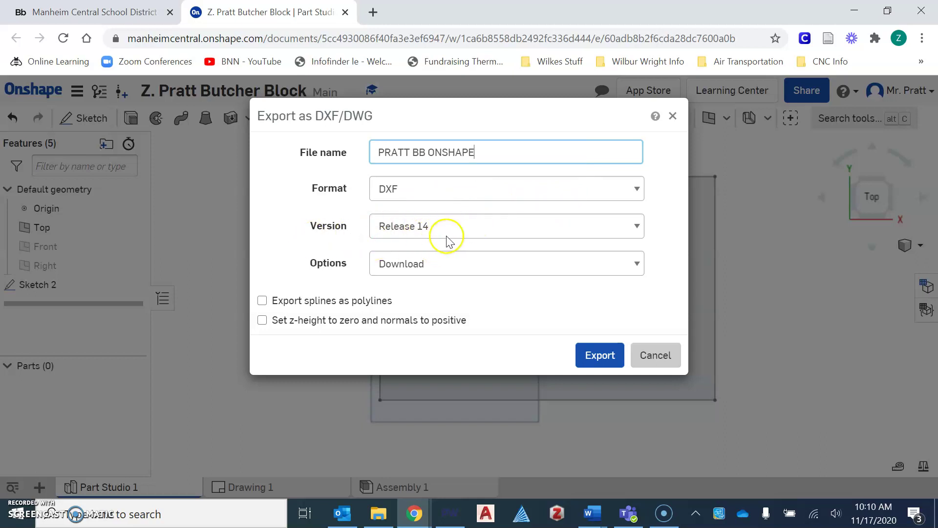
pyautogui.click(434, 265)
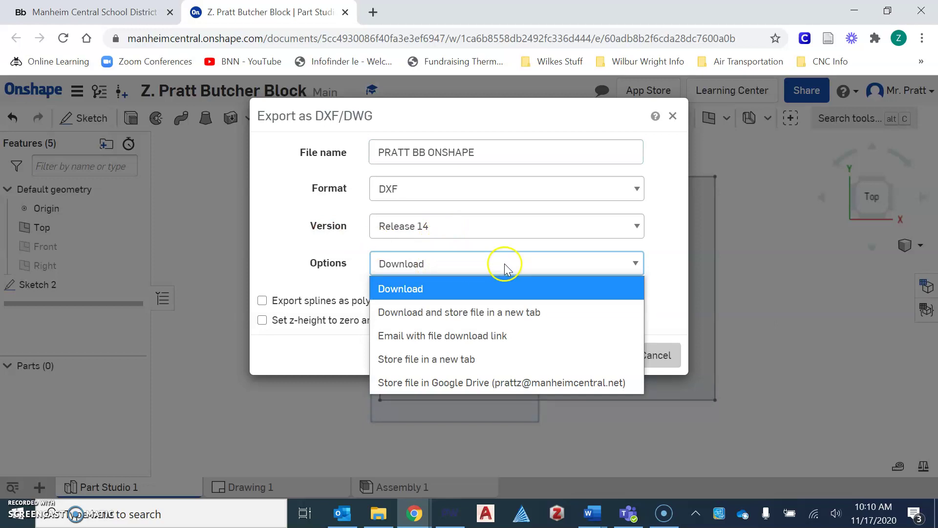
pyautogui.click(664, 266)
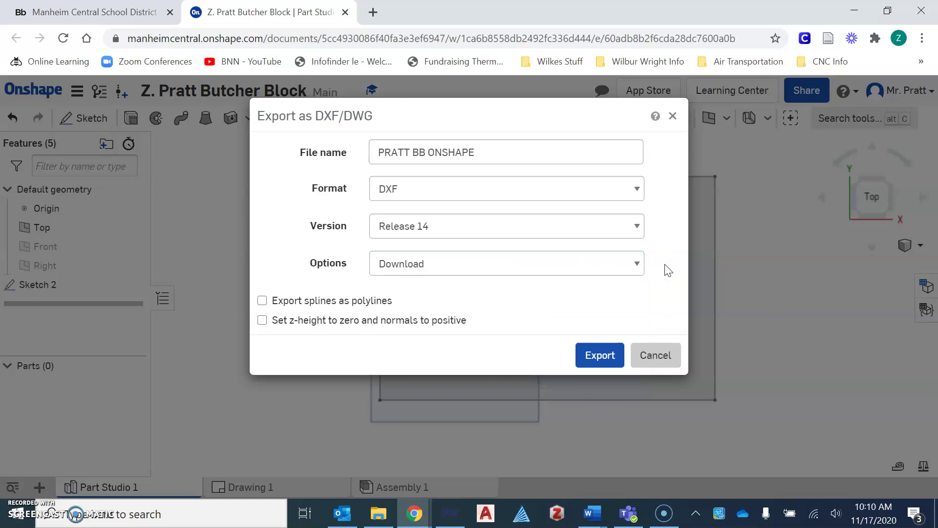
pyautogui.click(647, 252)
pyautogui.click(638, 254)
pyautogui.click(621, 267)
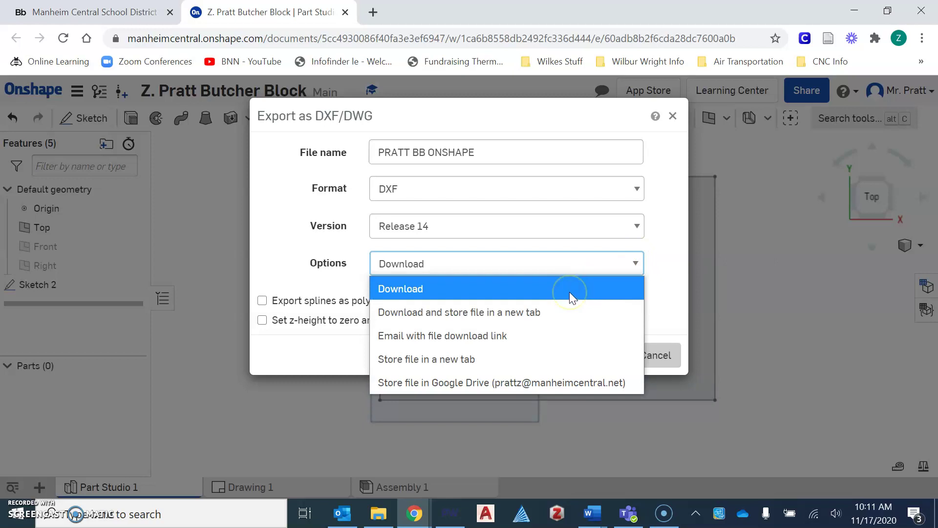
pyautogui.click(672, 282)
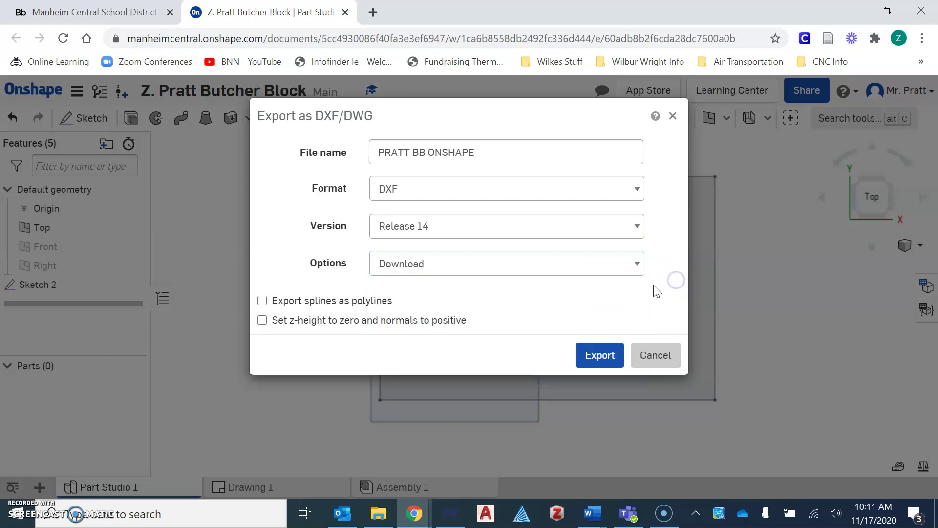
pyautogui.click(601, 267)
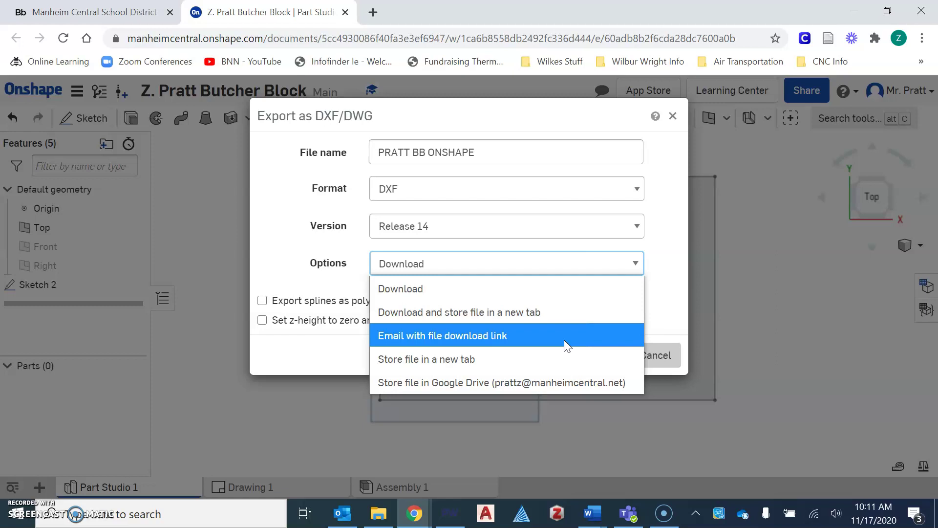
pyautogui.click(453, 289)
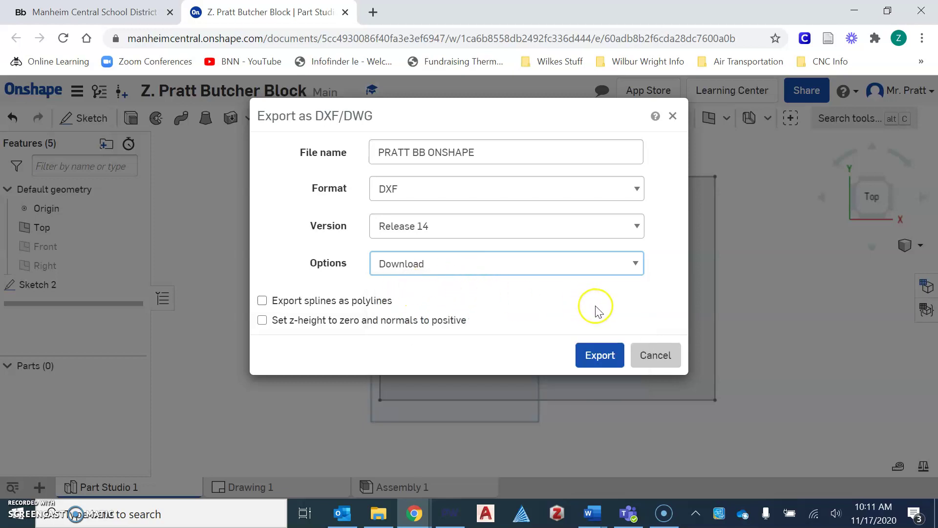
pyautogui.click(611, 362)
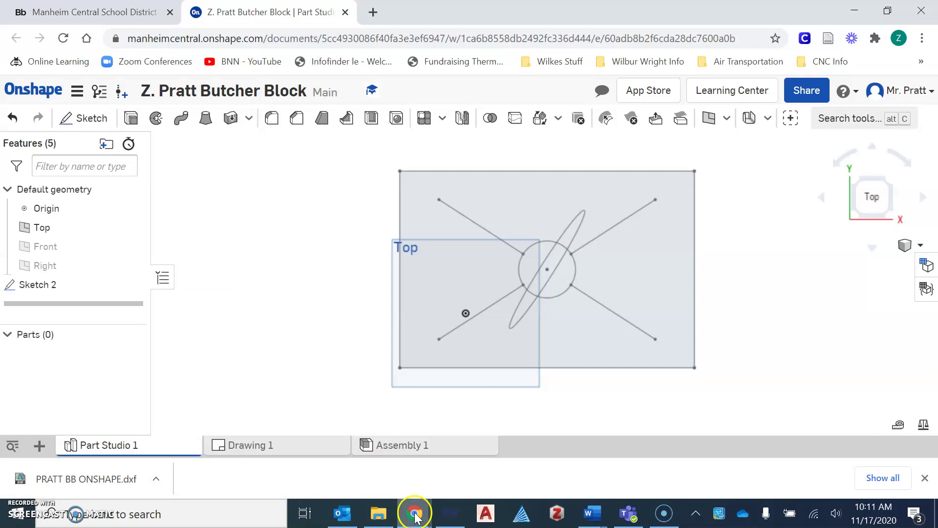
# Step: Switch to PartWorks once PRATT BB ONSHAPE.dxf has downloaded
pyautogui.click(449, 520)
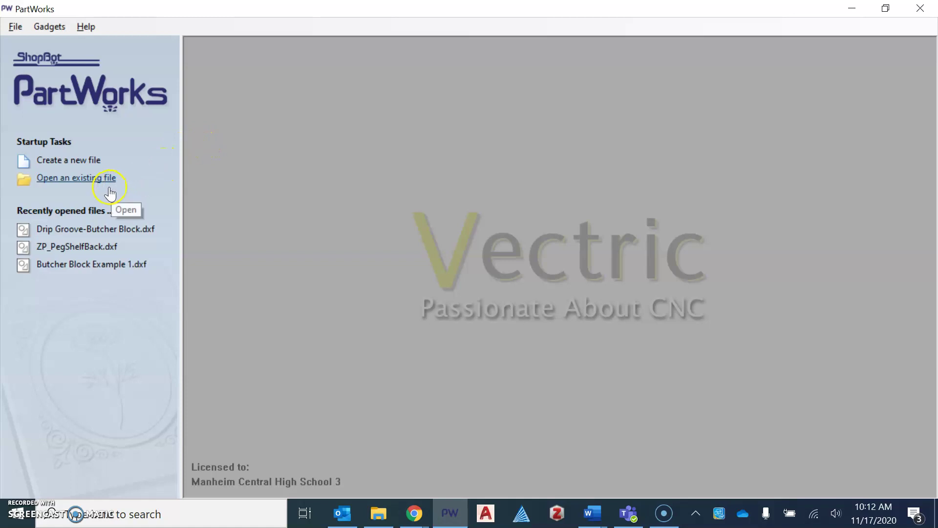
# Step: Create a new 12 × 8 in job, 1.0 in thick, with Z zero on the material top
pyautogui.click(87, 161)
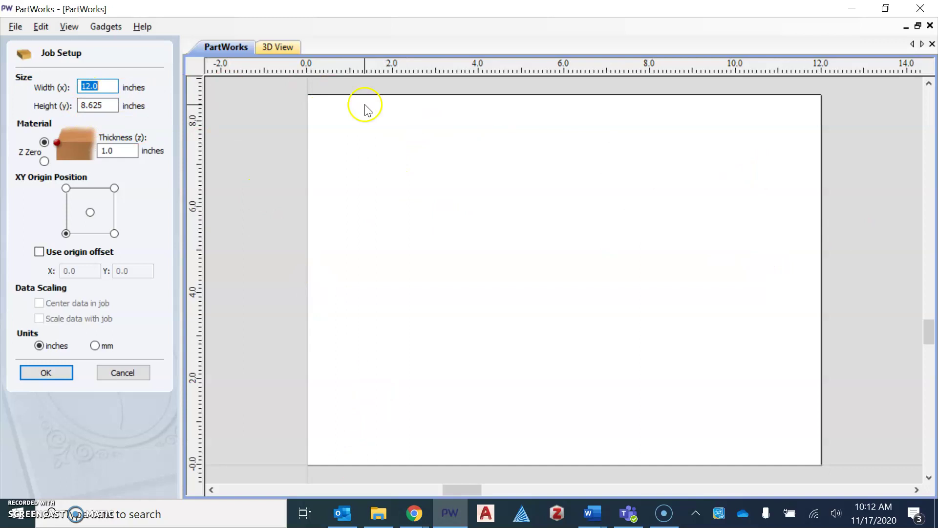
pyautogui.press('Tab')
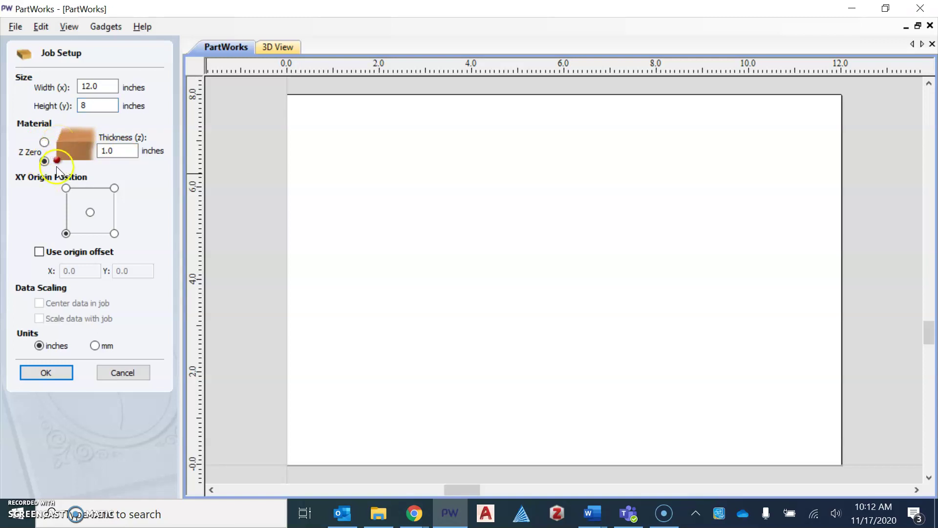
pyautogui.click(45, 143)
pyautogui.click(52, 371)
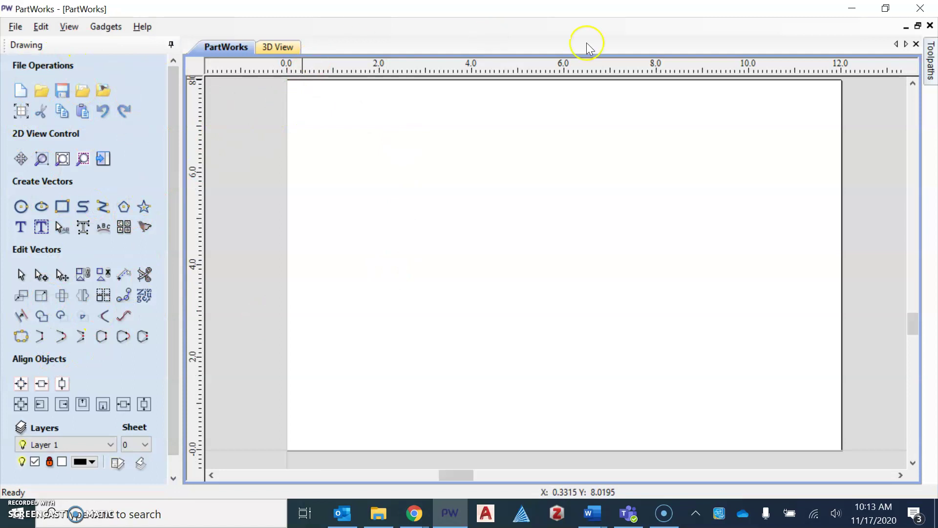
# Step: Import PRATT BB ONSHAPE.dxf from the Downloads folder as vectors
pyautogui.scroll(-1, 604, 215)
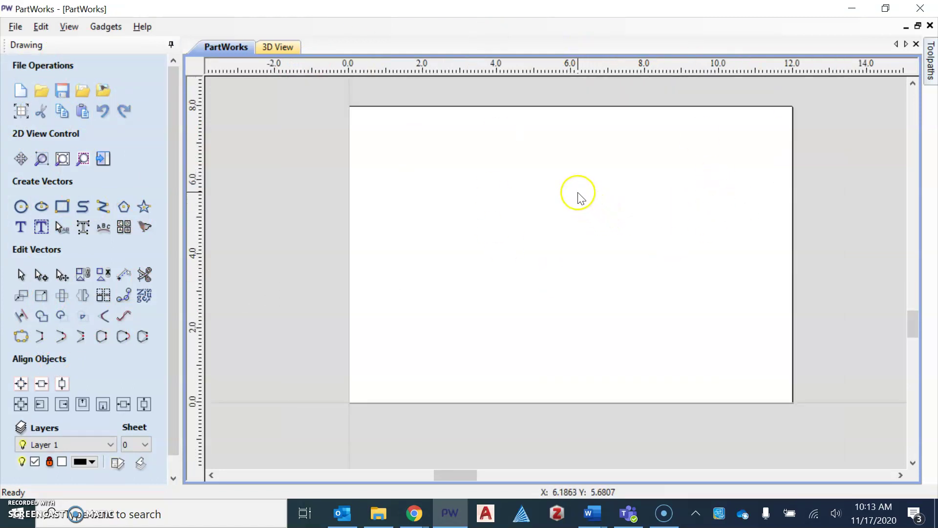
pyautogui.scroll(1, 511, 206)
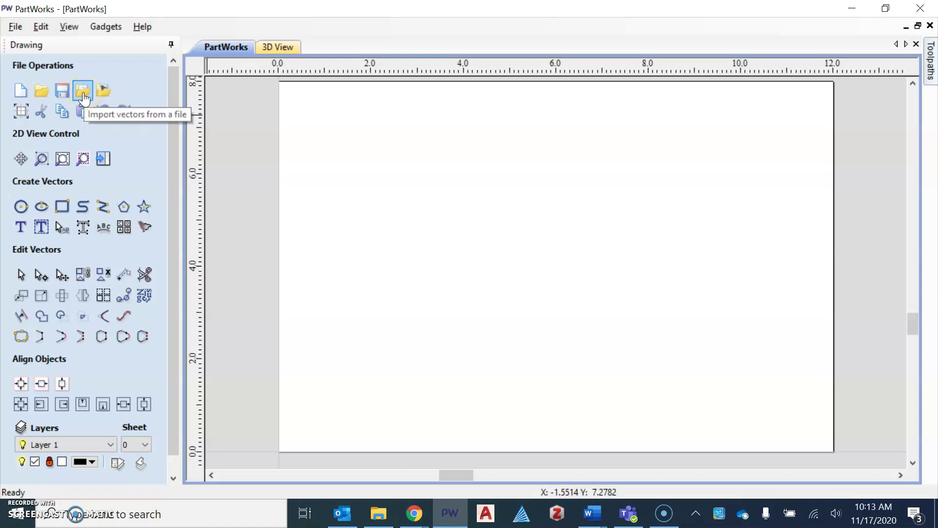
pyautogui.click(83, 96)
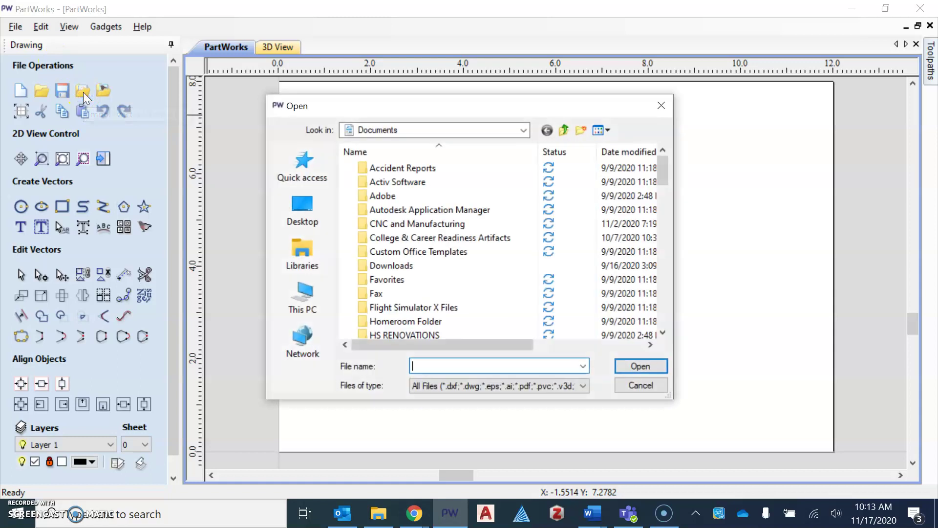
pyautogui.click(440, 129)
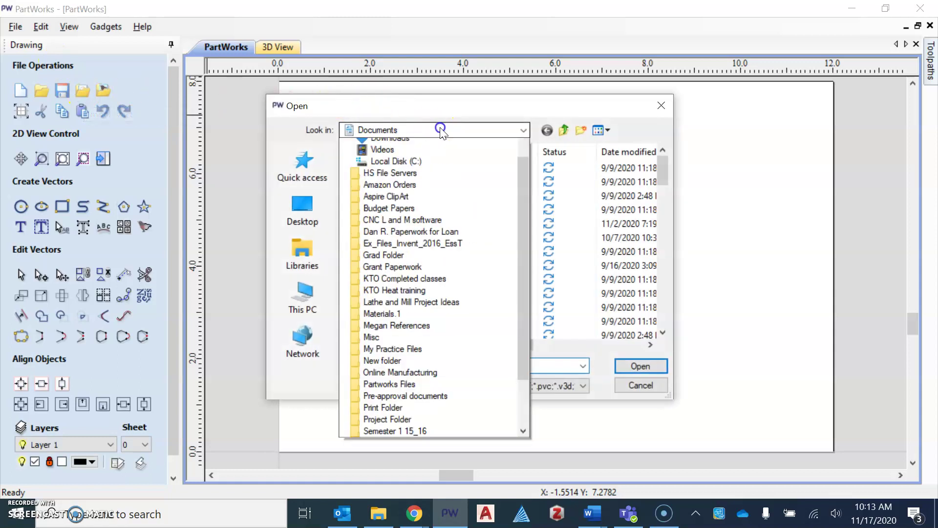
pyautogui.click(413, 191)
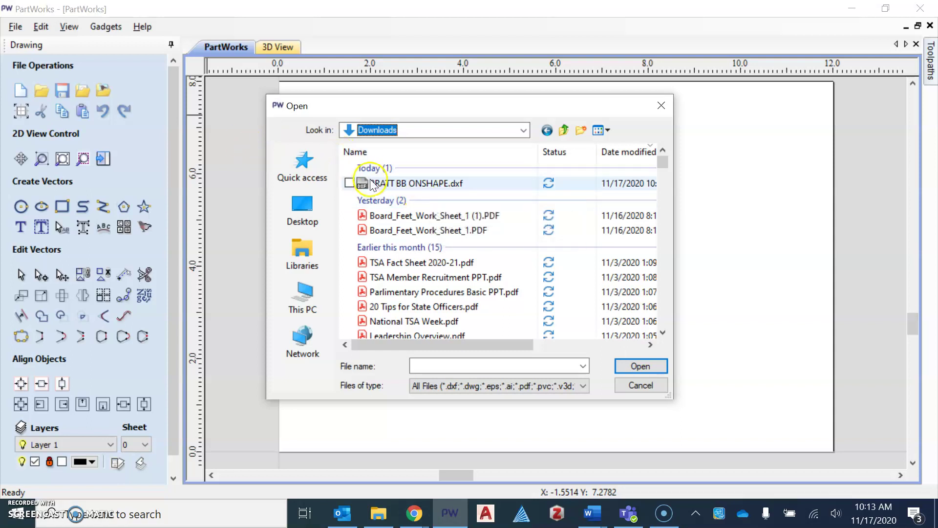
pyautogui.click(418, 183)
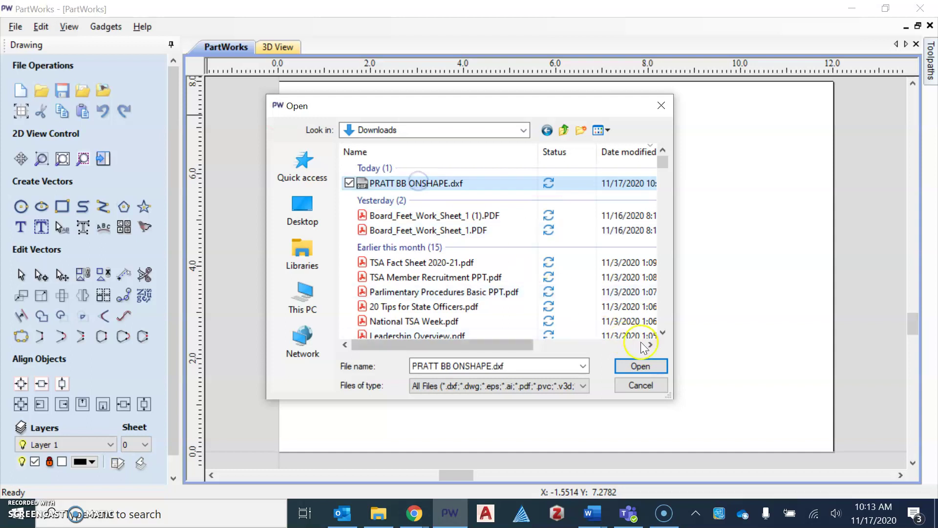
pyautogui.click(640, 367)
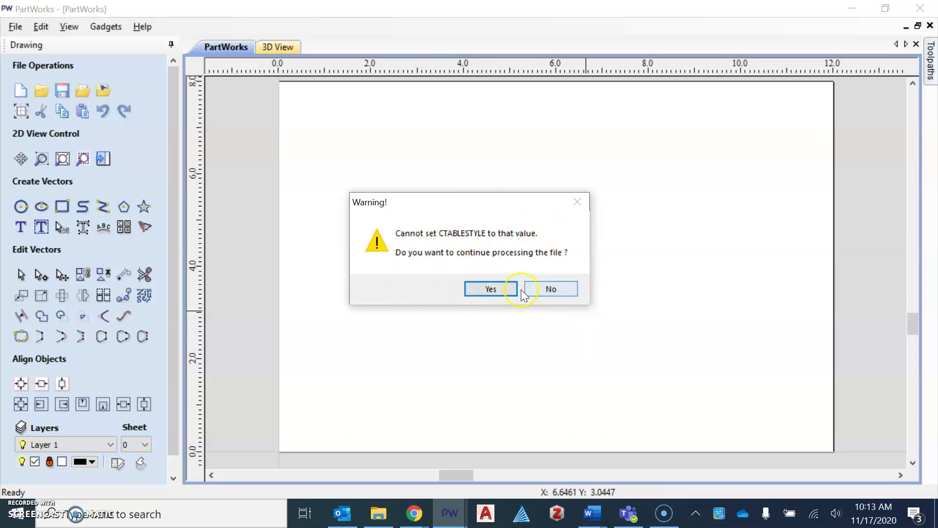
# Step: Continue past the CTABLESTYLE warning and centre the imported drawing in the 12 × 8 material
pyautogui.click(499, 291)
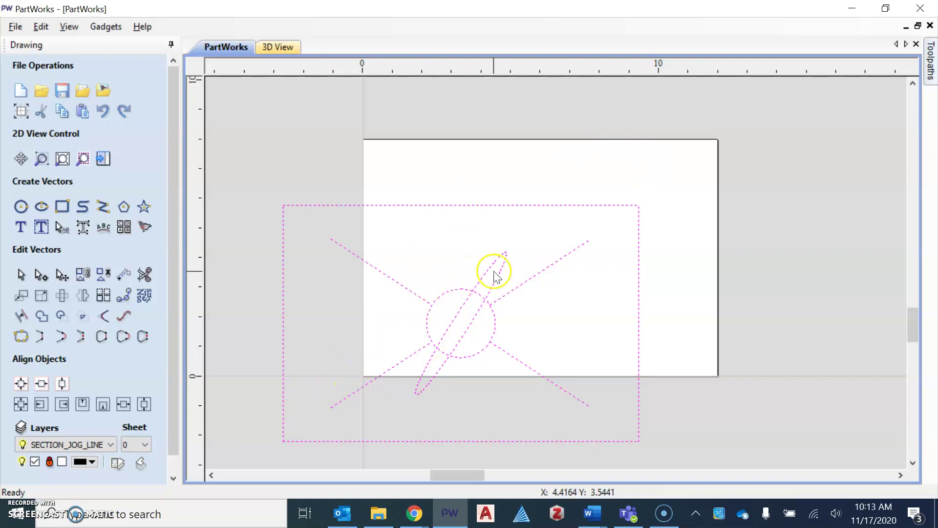
pyautogui.scroll(1, 595, 191)
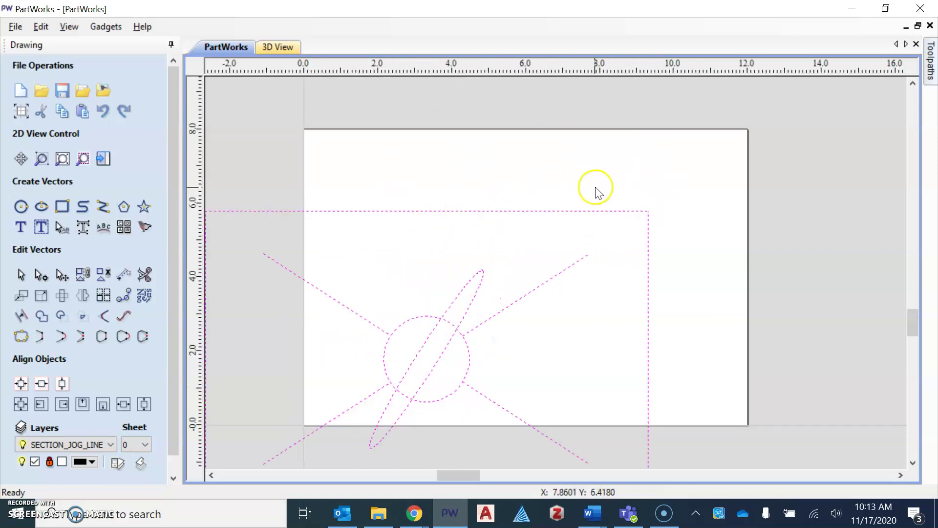
pyautogui.scroll(-1, 596, 186)
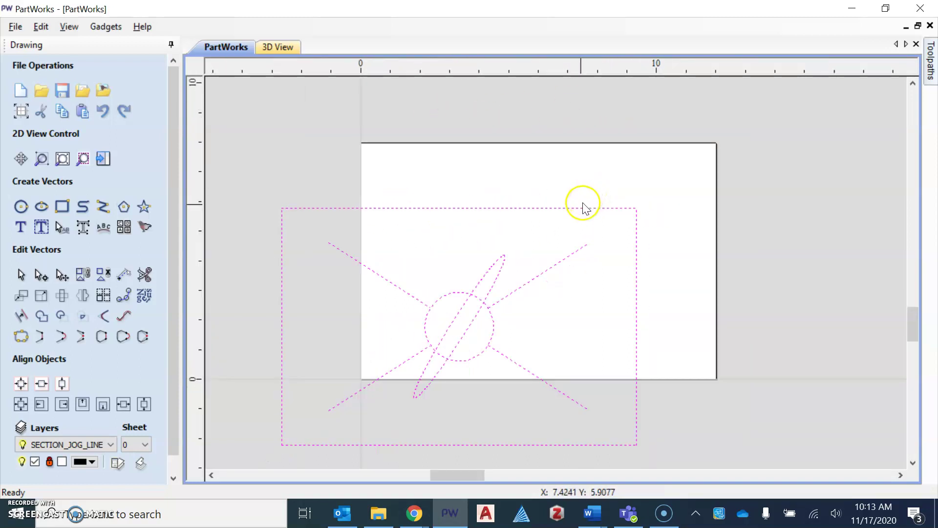
pyautogui.click(21, 385)
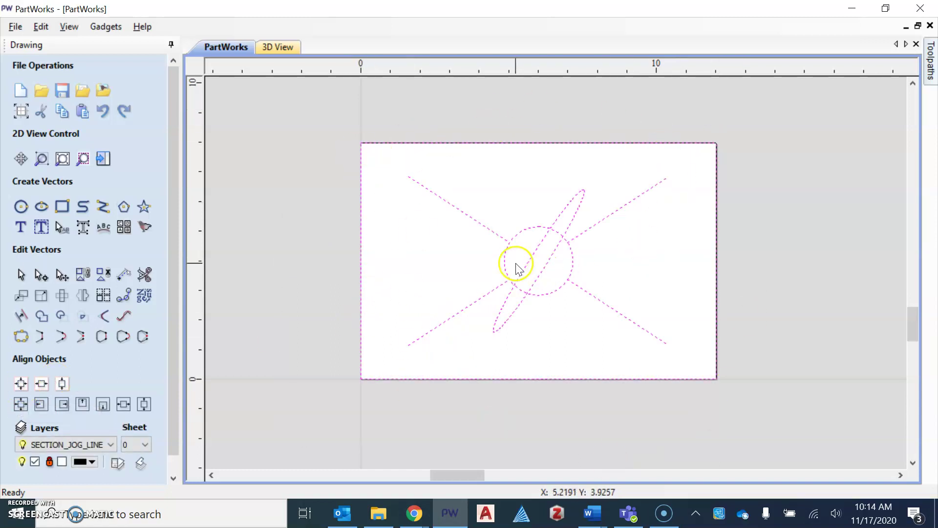
pyautogui.scroll(1, 475, 215)
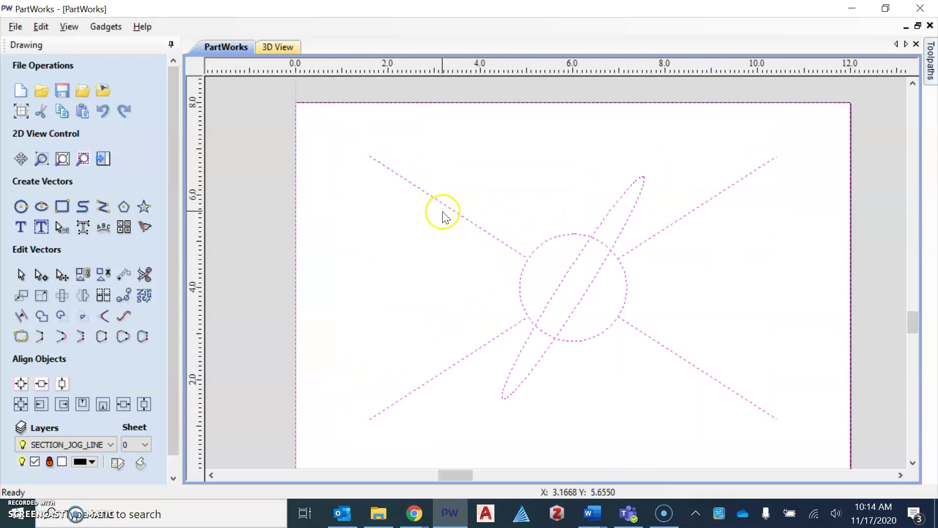
pyautogui.scroll(-1, 440, 214)
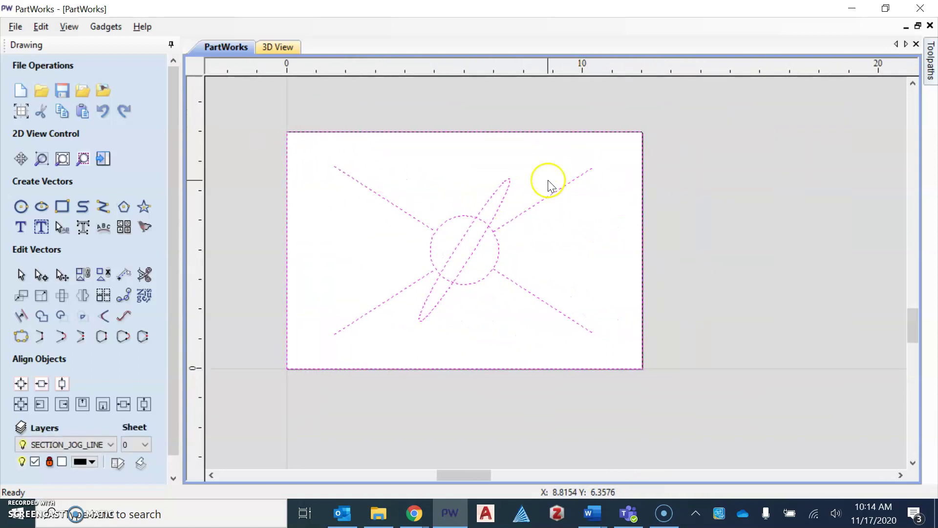
pyautogui.click(708, 174)
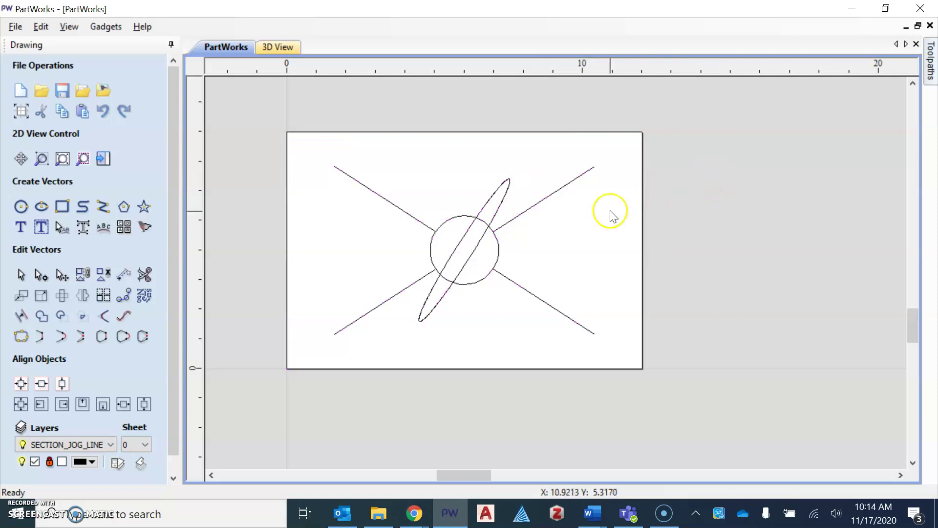
pyautogui.click(529, 210)
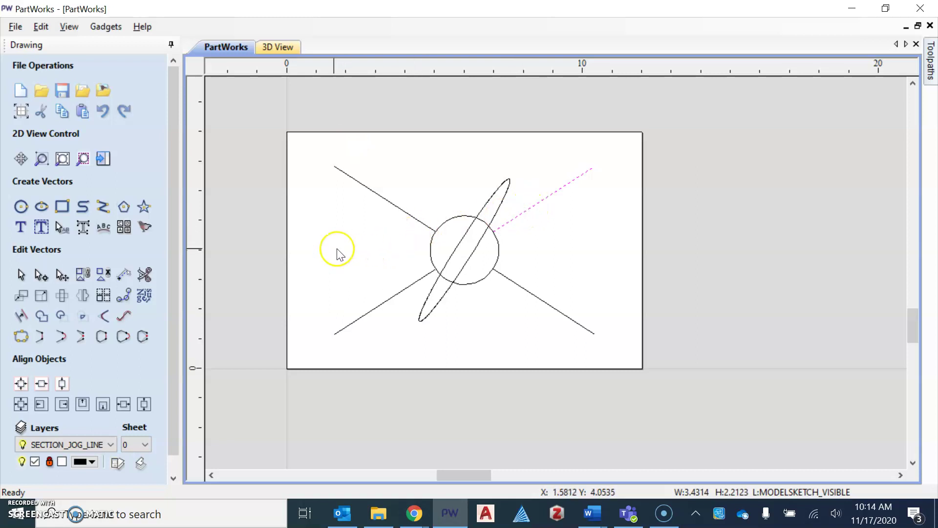
pyautogui.scroll(1, 482, 220)
pyautogui.scroll(1, 497, 229)
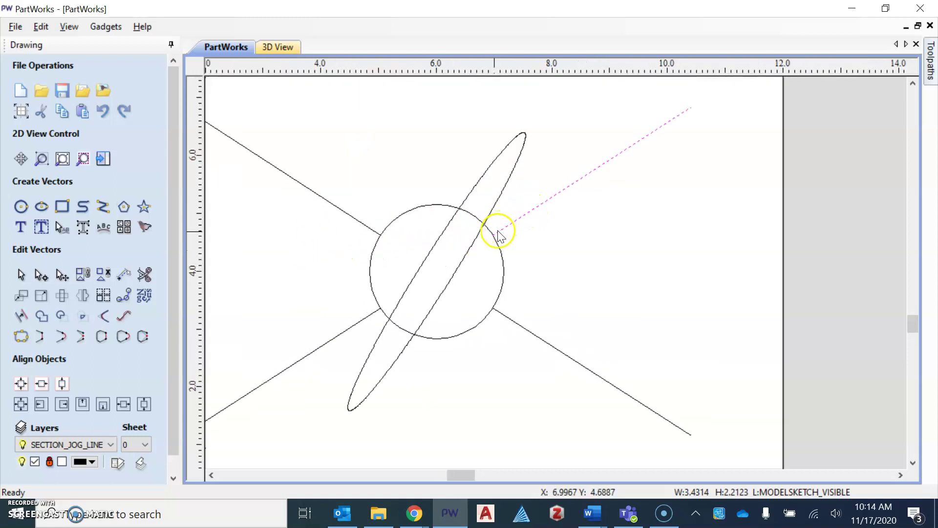
pyautogui.click(480, 219)
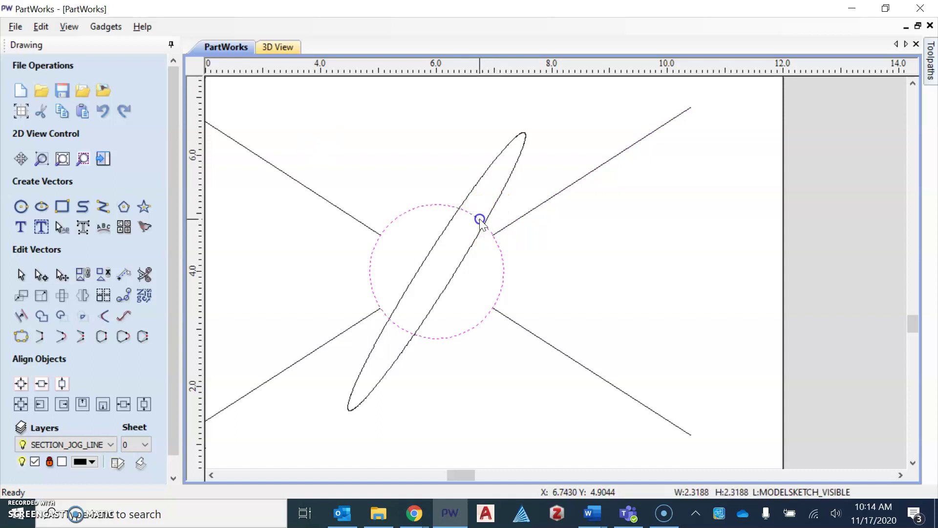
pyautogui.click(481, 220)
pyautogui.scroll(-2, 535, 245)
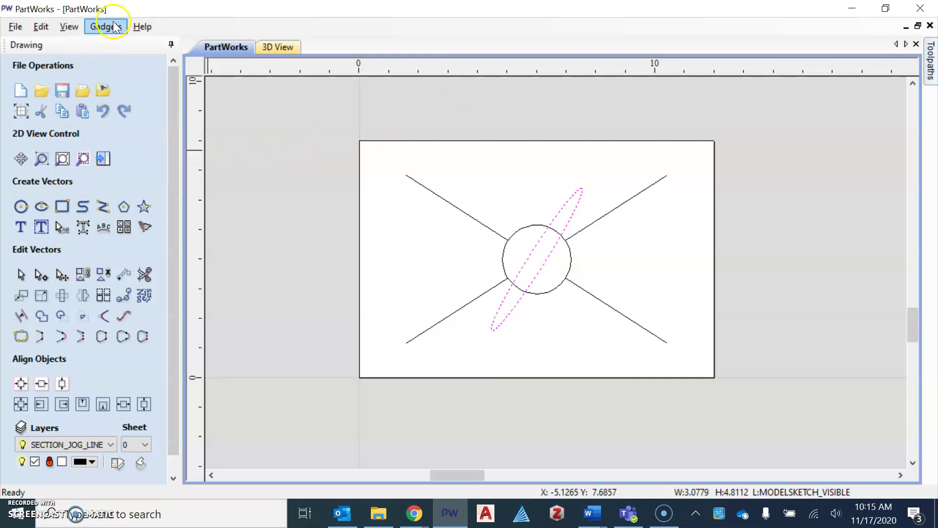
# Step: Auto-hide the Drawing panel and pin the Toolpaths panel open
pyautogui.click(172, 44)
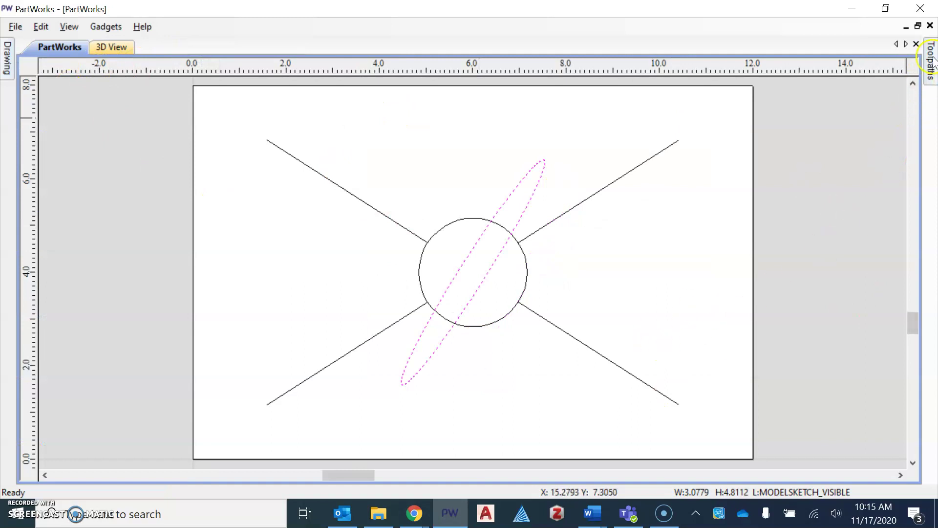
pyautogui.moveTo(934, 59)
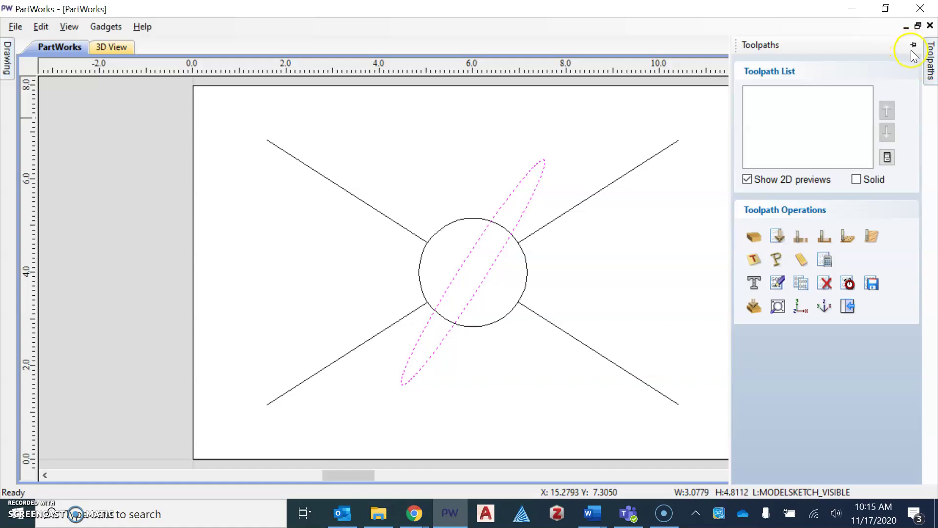
pyautogui.click(914, 45)
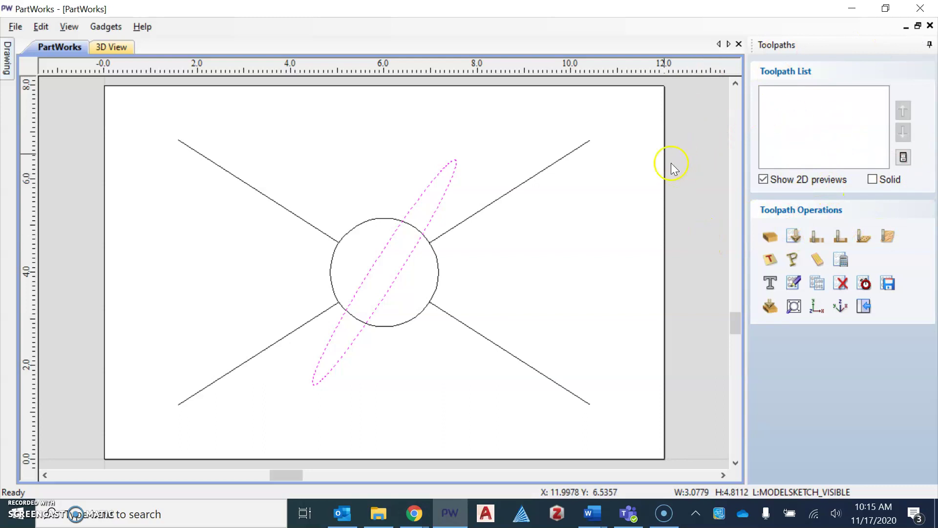
# Step: Select every vector of the X, circle and ellipse drawing for a Quick Engraving toolpath
pyautogui.click(592, 180)
pyautogui.moveTo(124, 110)
pyautogui.mouseDown()
pyautogui.moveTo(424, 258)
pyautogui.moveTo(621, 386)
pyautogui.moveTo(630, 442)
pyautogui.moveTo(635, 435)
pyautogui.mouseUp()
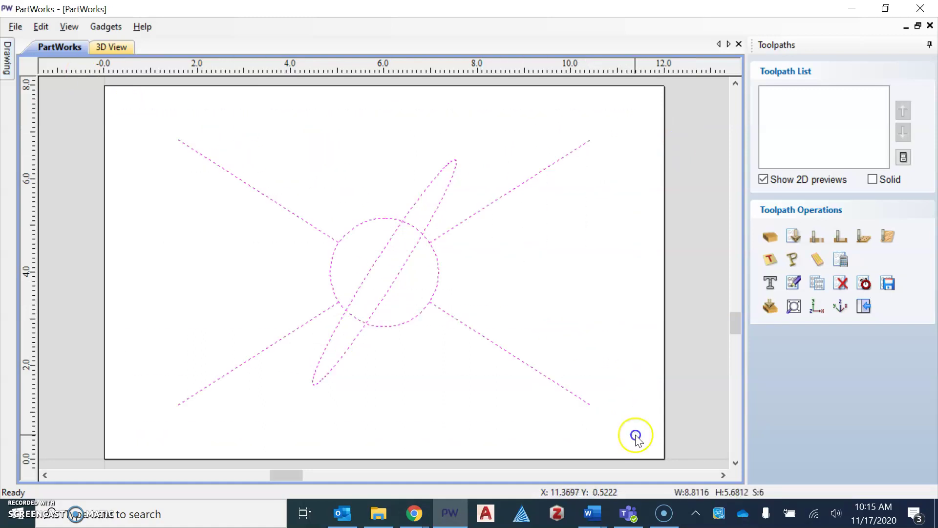
pyautogui.click(767, 288)
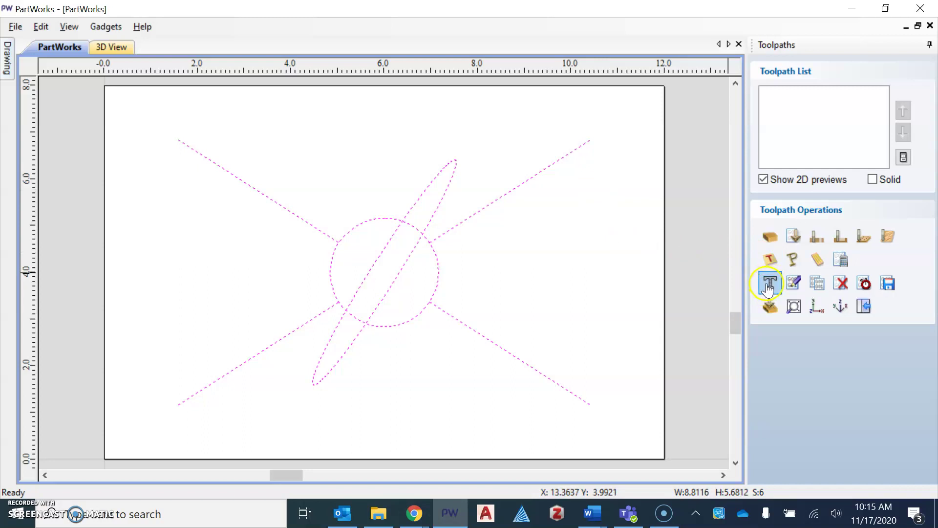
# Step: Open the Quick Engrave settings and its tool database to choose the Ball Nose (0.25 inch) bit
pyautogui.click(769, 288)
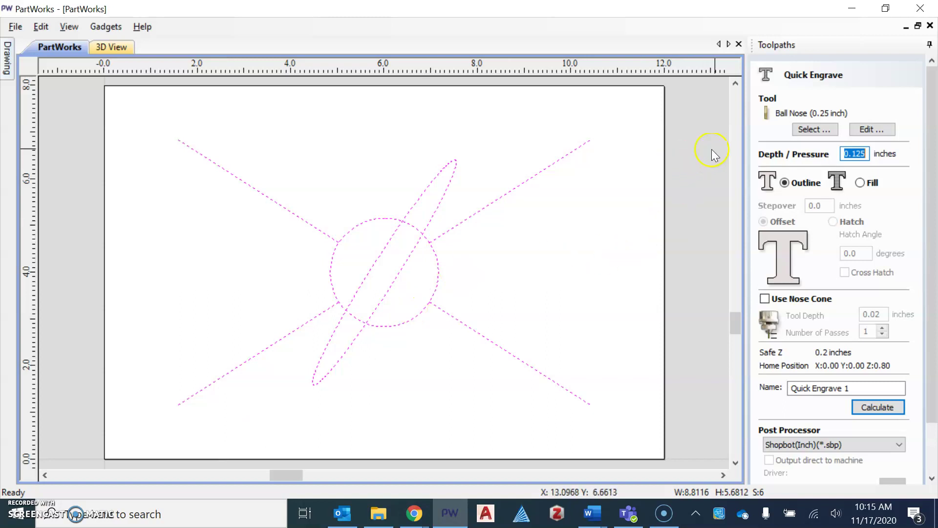
pyautogui.click(802, 130)
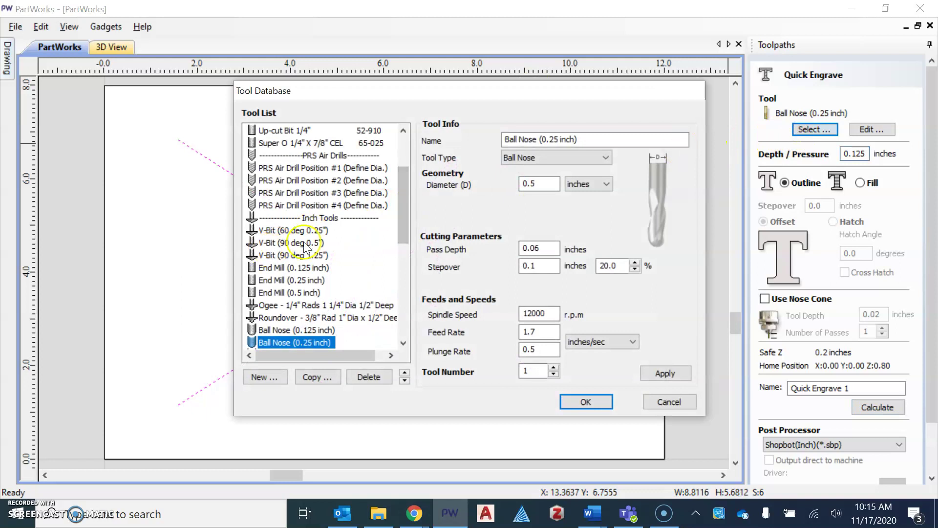
pyautogui.scroll(-1, 320, 236)
pyautogui.scroll(2, 343, 195)
pyautogui.scroll(-2, 298, 278)
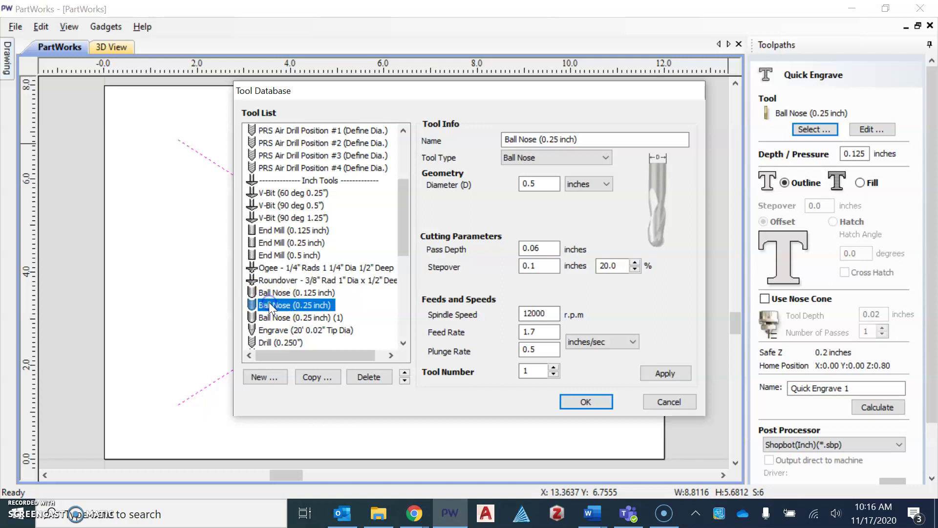
# Step: Give the Ball Nose (0.25 inch) tool a 0.5 in diameter and 0.06 in pass depth, and save it
pyautogui.click(541, 182)
pyautogui.moveTo(542, 181); pyautogui.dragTo(497, 182)
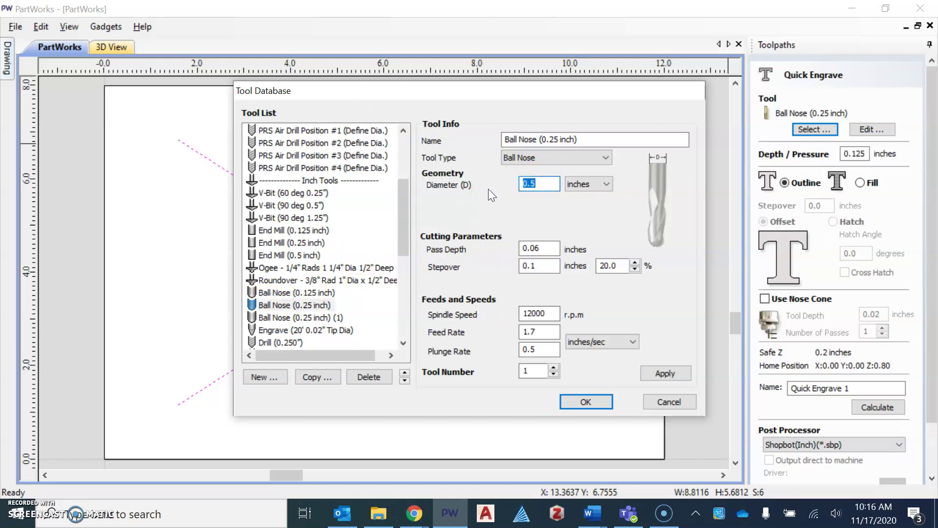
pyautogui.click(540, 183)
pyautogui.moveTo(536, 183); pyautogui.dragTo(505, 184)
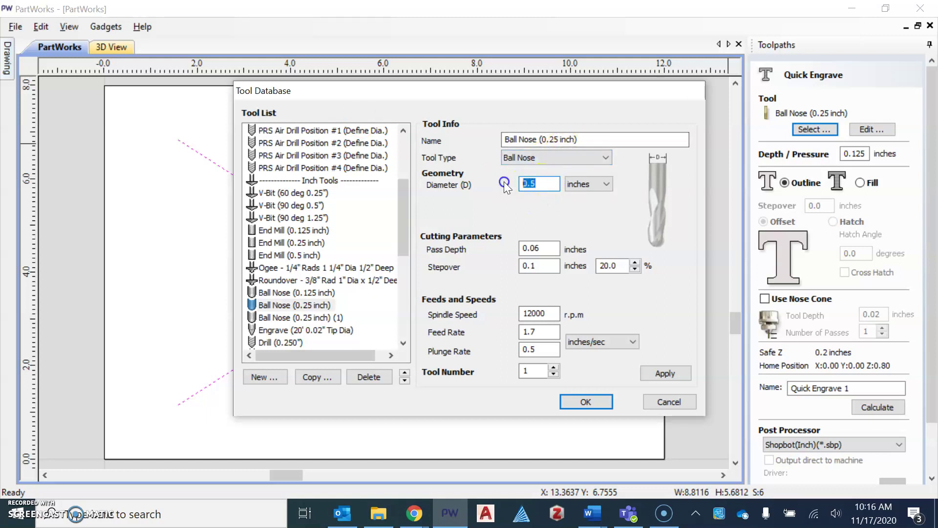
pyautogui.click(556, 186)
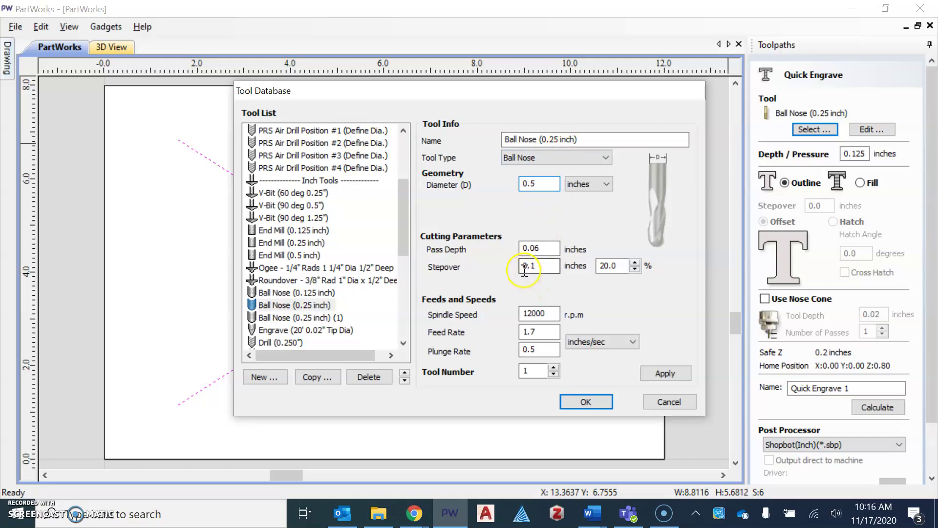
pyautogui.click(548, 247)
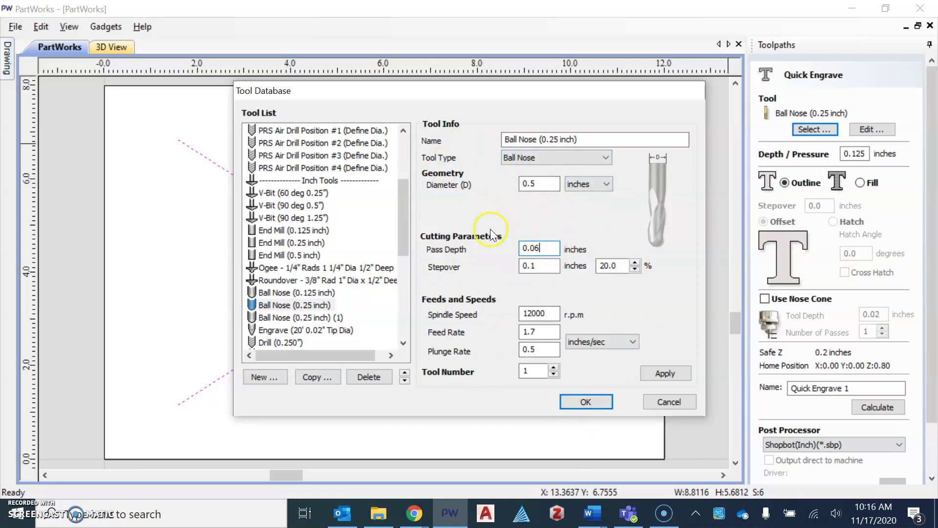
pyautogui.click(671, 377)
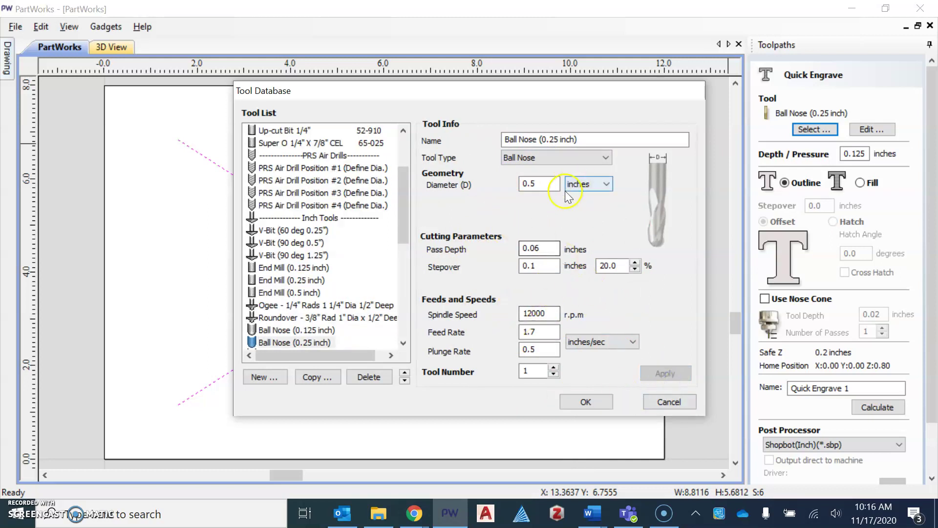
pyautogui.click(582, 403)
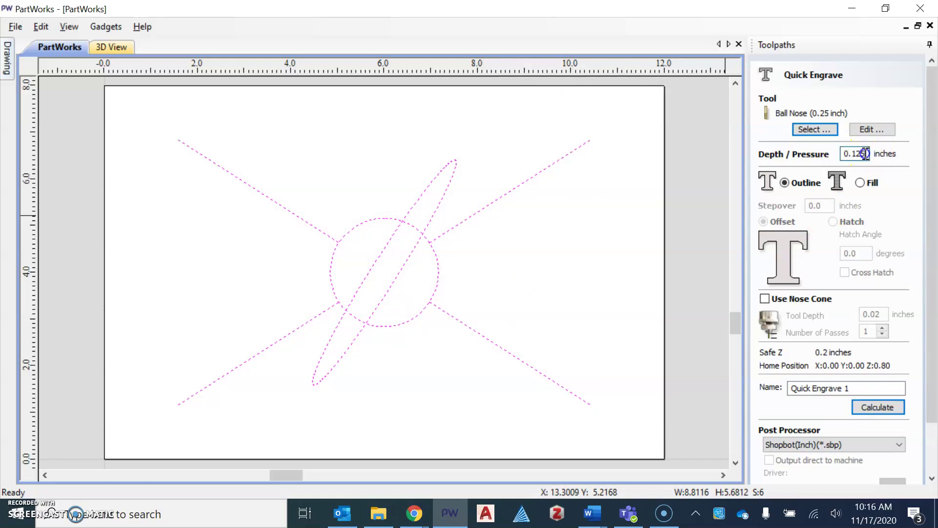
# Step: Keep the engraving depth at 0.125 in and calculate the Quick Engrave 1 toolpath
pyautogui.moveTo(867, 153); pyautogui.dragTo(814, 151)
pyautogui.click(864, 156)
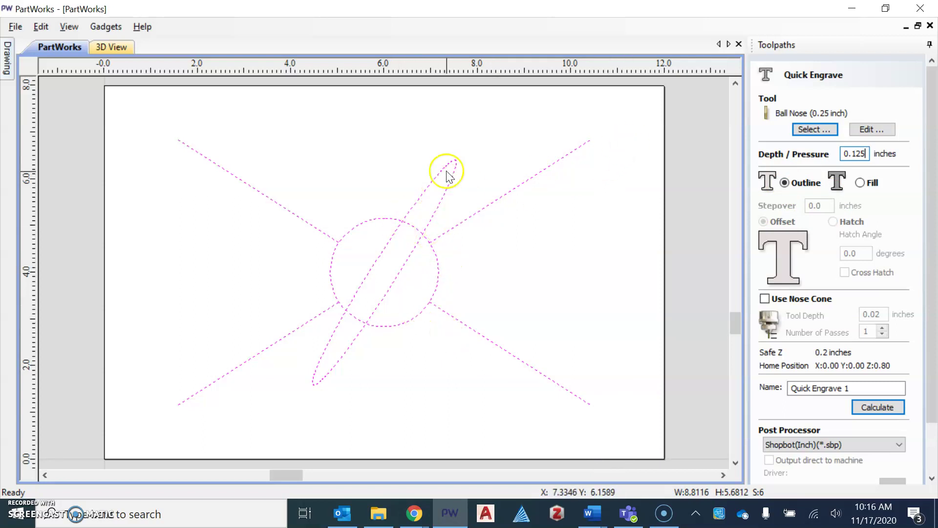
pyautogui.scroll(-1, 662, 279)
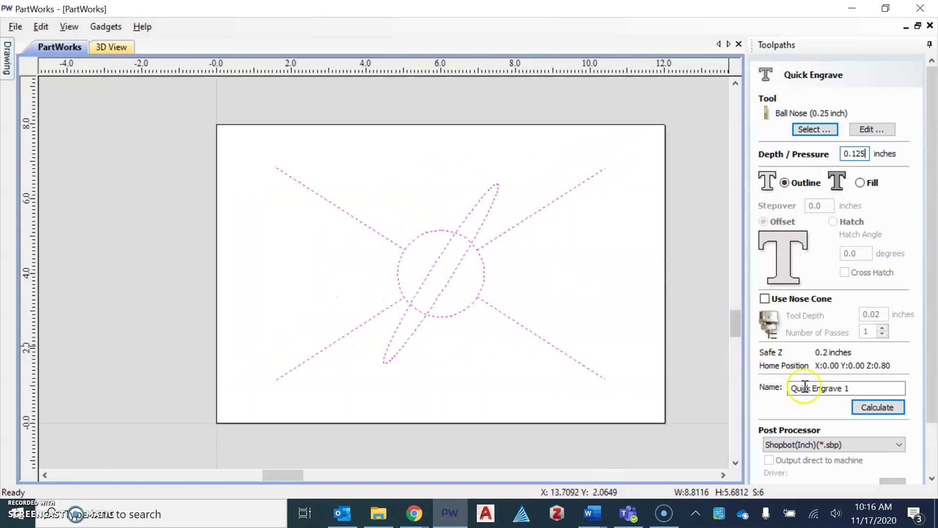
pyautogui.click(886, 408)
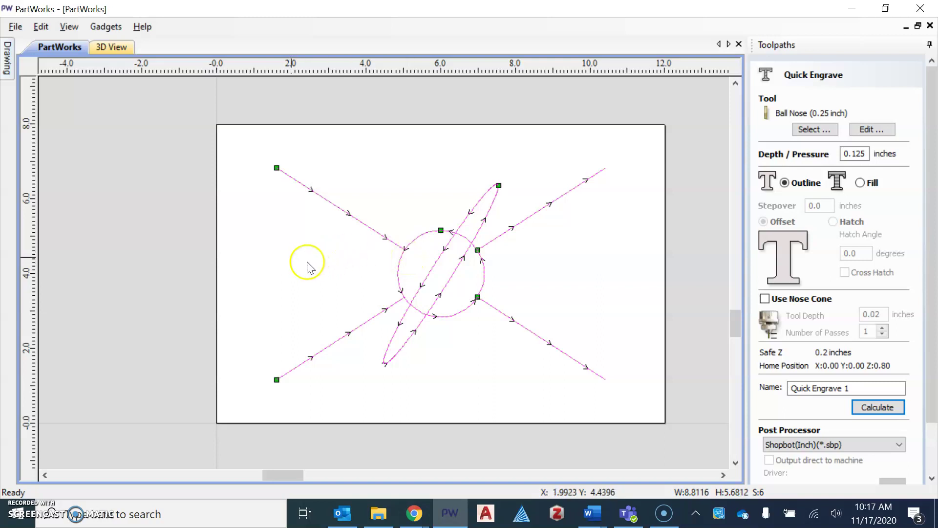
pyautogui.scroll(-1, 807, 362)
pyautogui.scroll(-2, 811, 363)
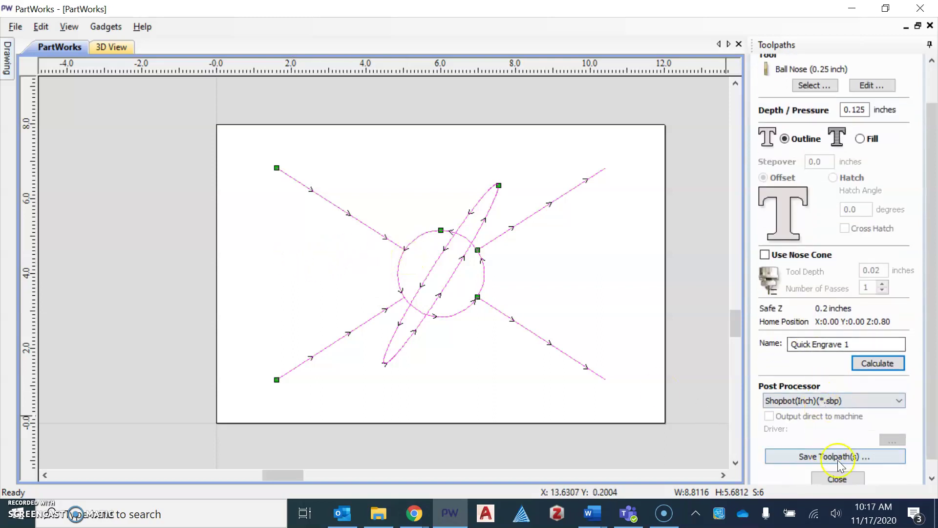
# Step: Close the Quick Engrave panel and open an enlarged 3D toolpath preview with Draw tool ticked
pyautogui.click(844, 465)
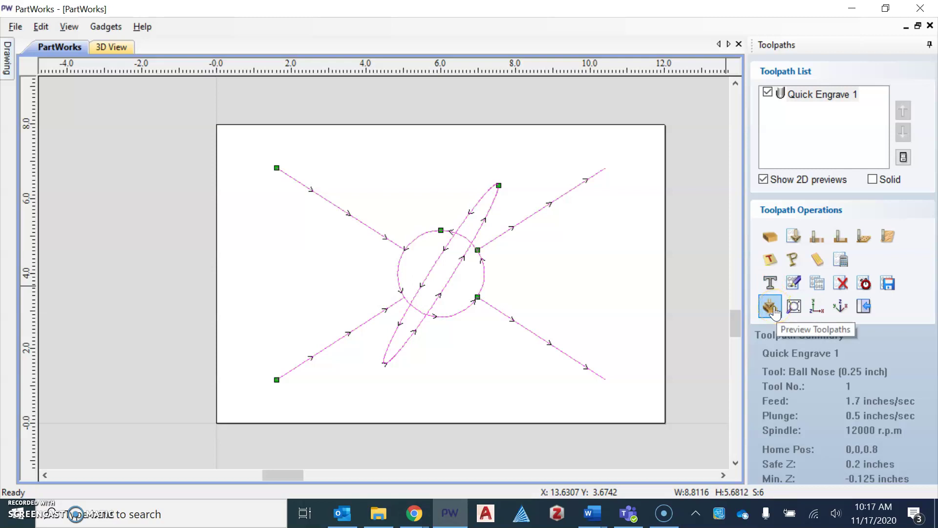
pyautogui.click(772, 307)
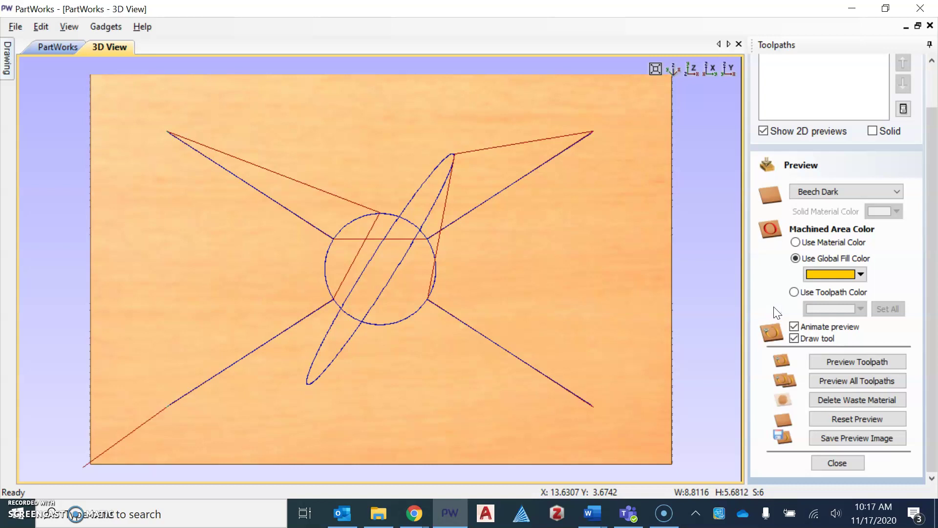
pyautogui.click(665, 272)
pyautogui.click(831, 129)
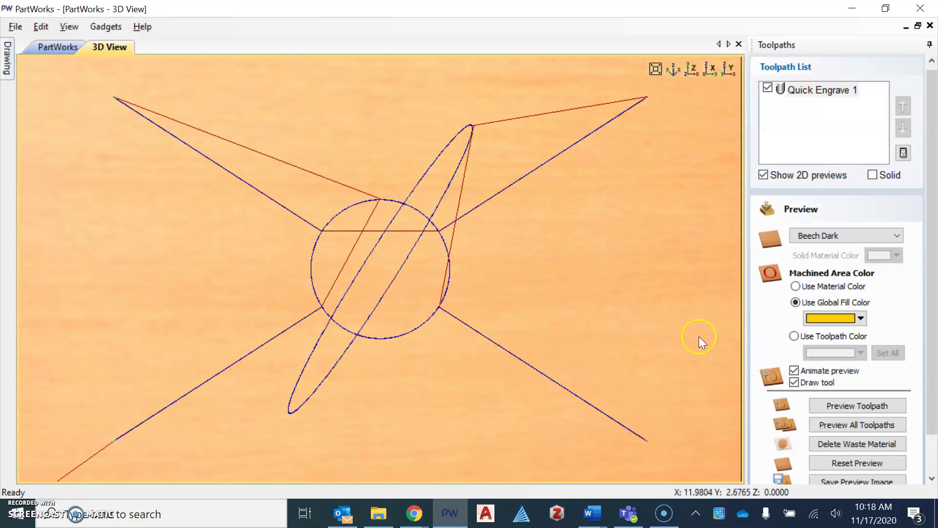
pyautogui.scroll(-3, 724, 346)
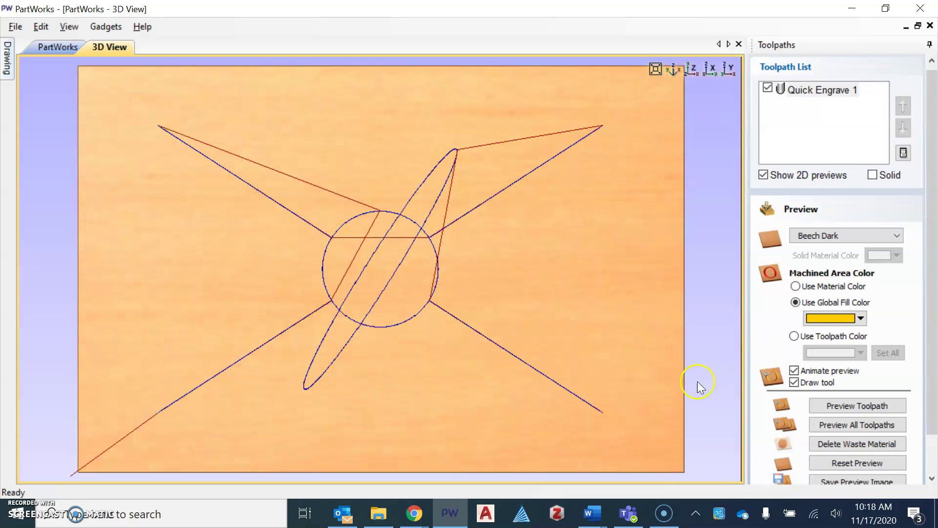
pyautogui.click(794, 382)
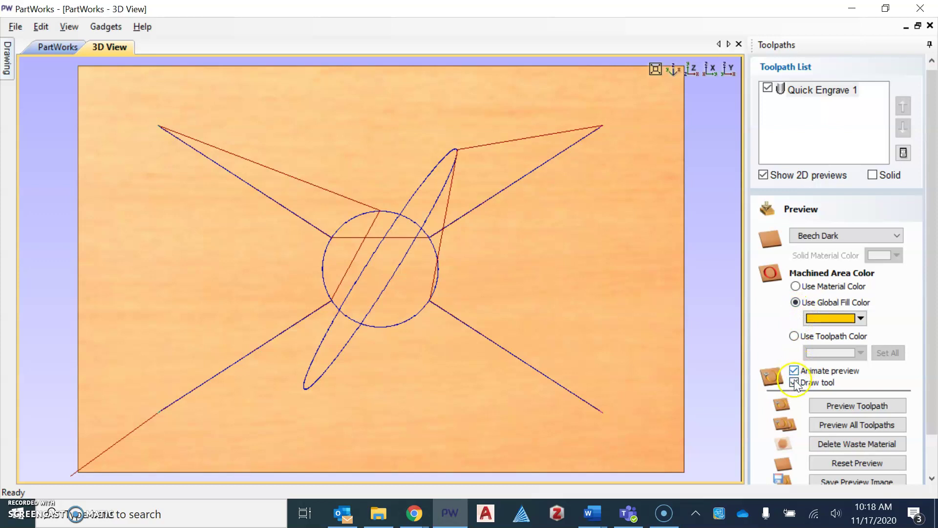
# Step: Simulate the Quick Engrave 1 cut and orbit the board to inspect the X, circle and ellipse grooves
pyautogui.click(834, 407)
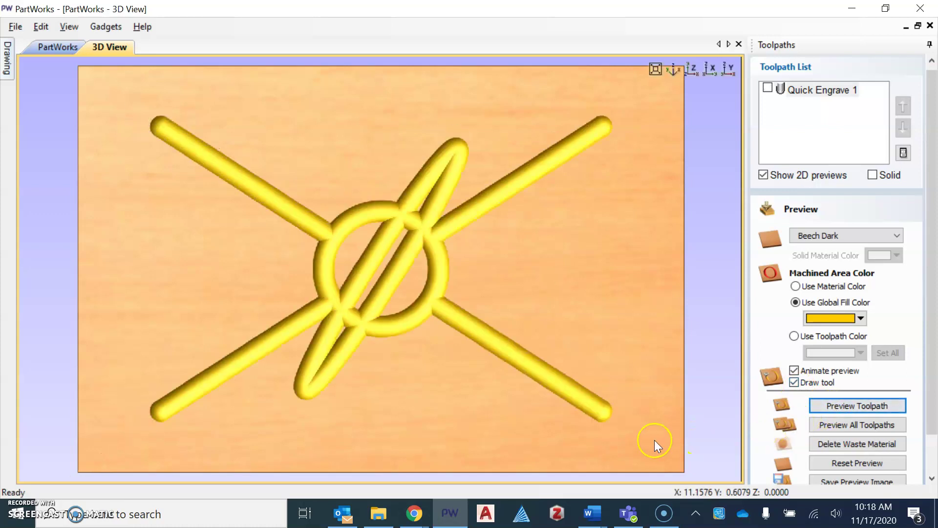
pyautogui.moveTo(482, 388); pyautogui.dragTo(512, 352)
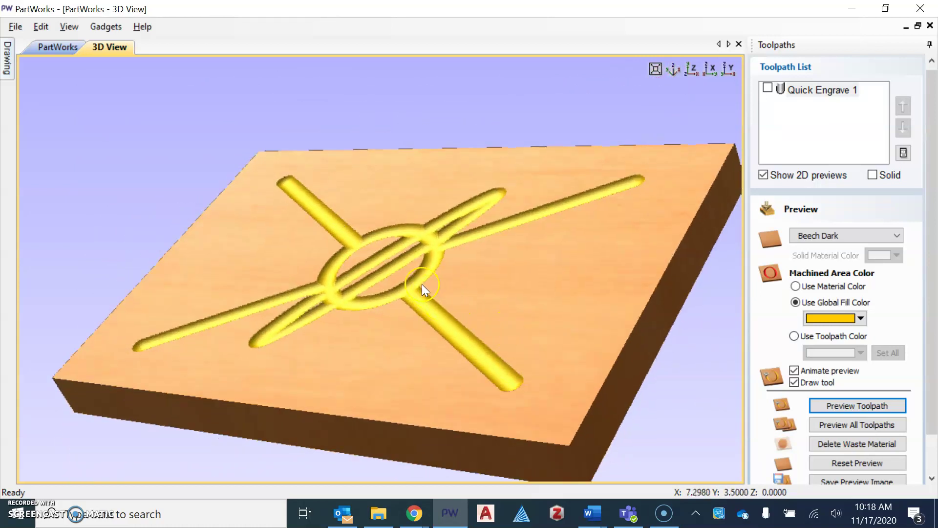
pyautogui.click(466, 328)
pyautogui.moveTo(465, 325); pyautogui.dragTo(598, 375)
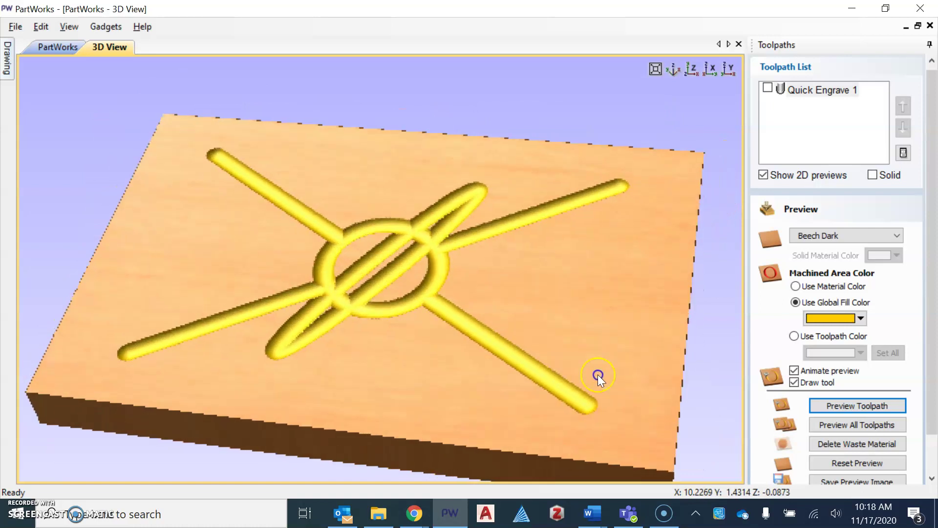
pyautogui.moveTo(475, 349); pyautogui.dragTo(458, 335)
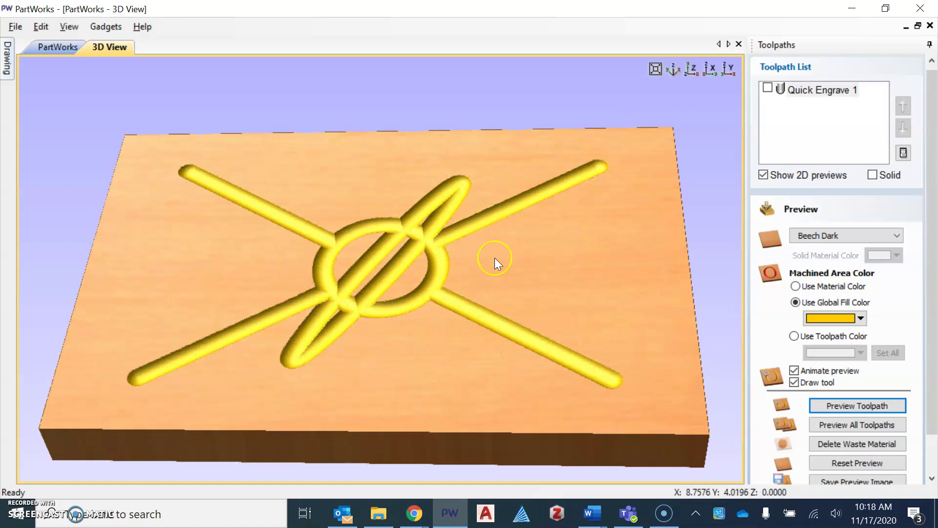
# Step: Delete the ellipse from the 2D drawing, checking the 3D view afterwards
pyautogui.click(692, 70)
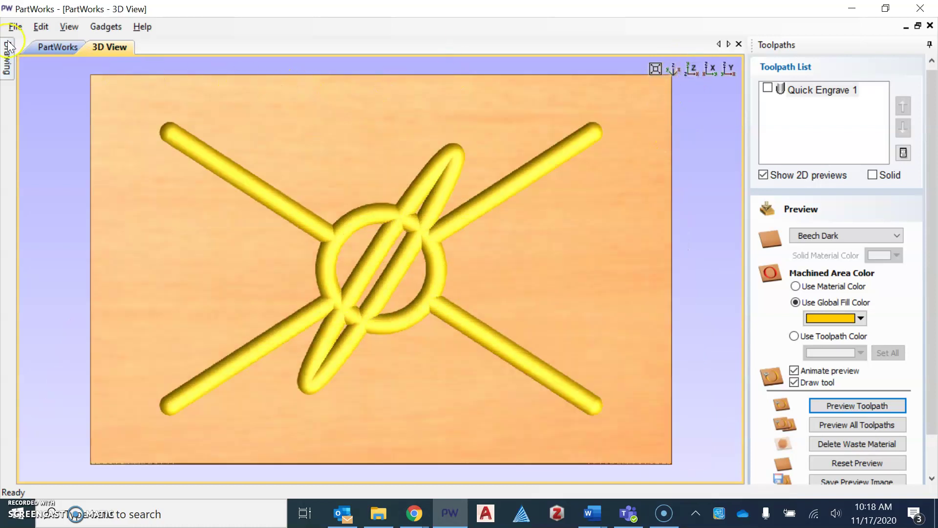
pyautogui.click(49, 51)
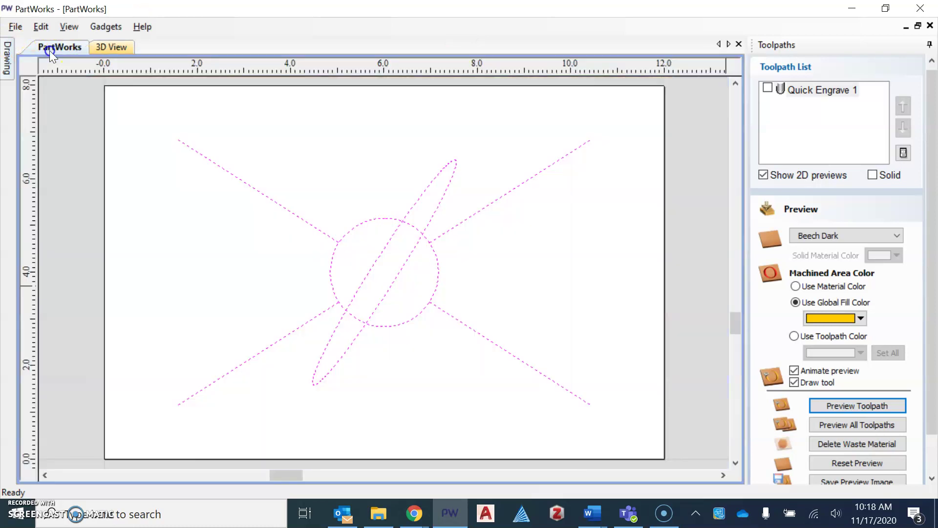
pyautogui.click(420, 198)
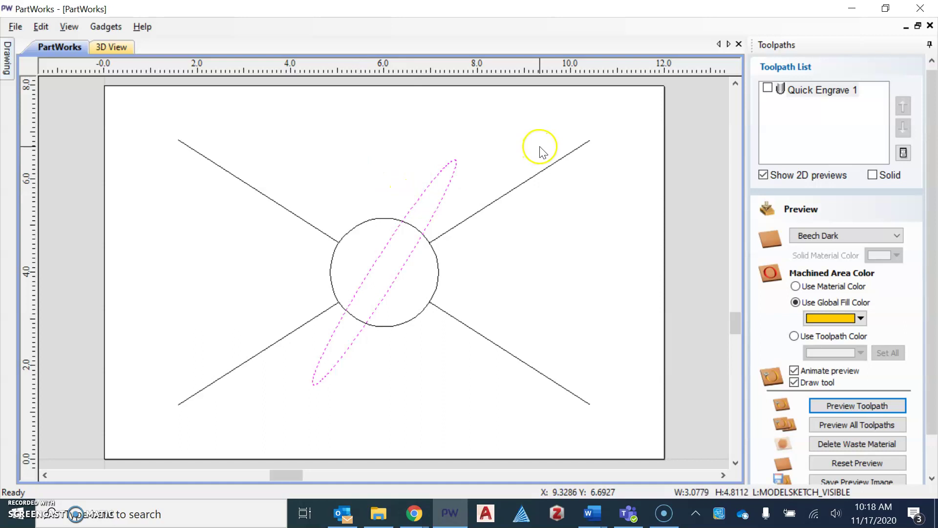
pyautogui.press('Delete')
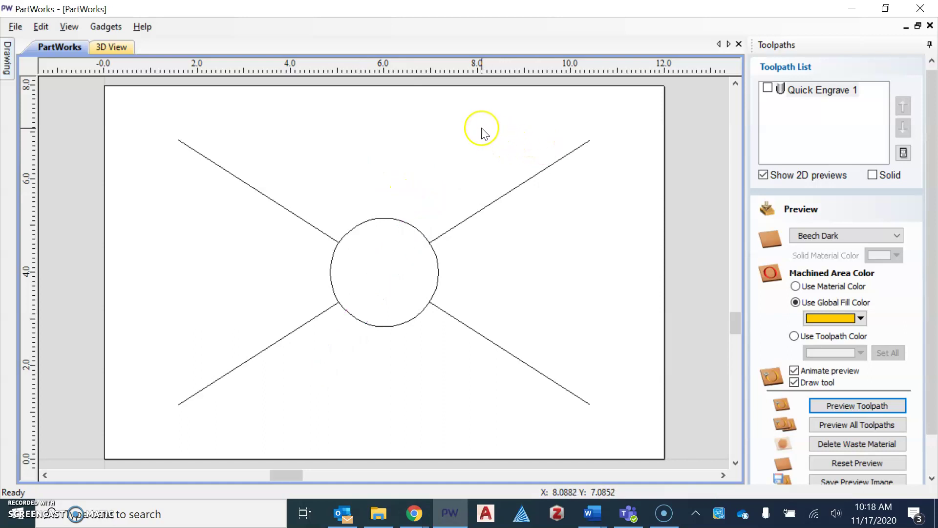
pyautogui.click(116, 46)
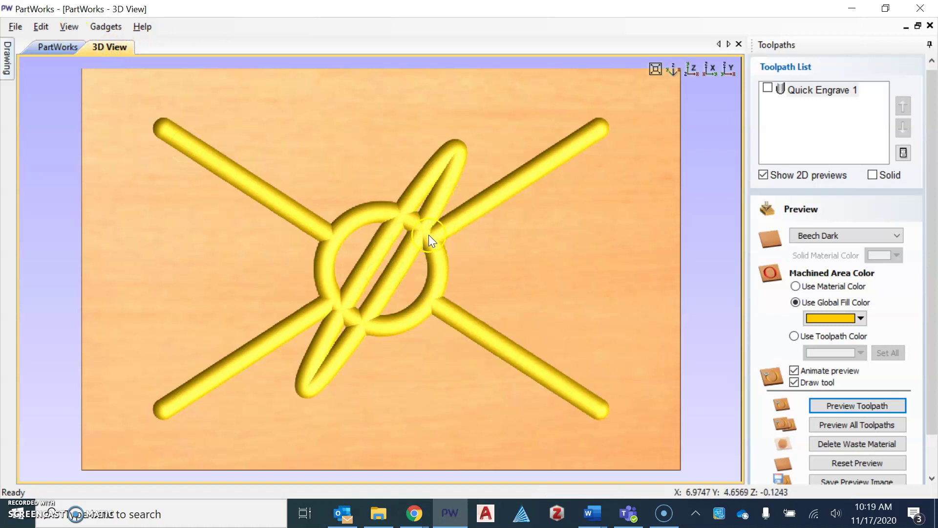
pyautogui.click(41, 47)
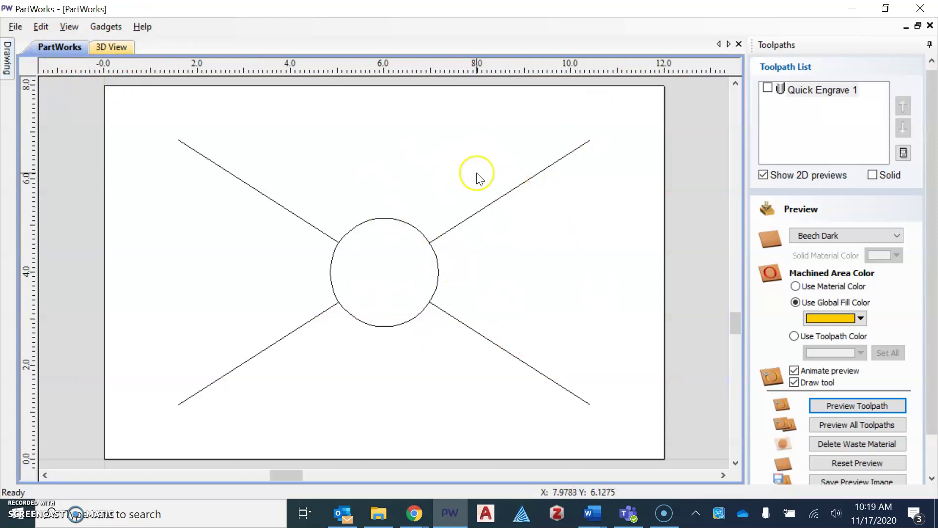
# Step: Recalculate all toolpaths so Quick Engrave 1 follows only the X and circle
pyautogui.click(36, 28)
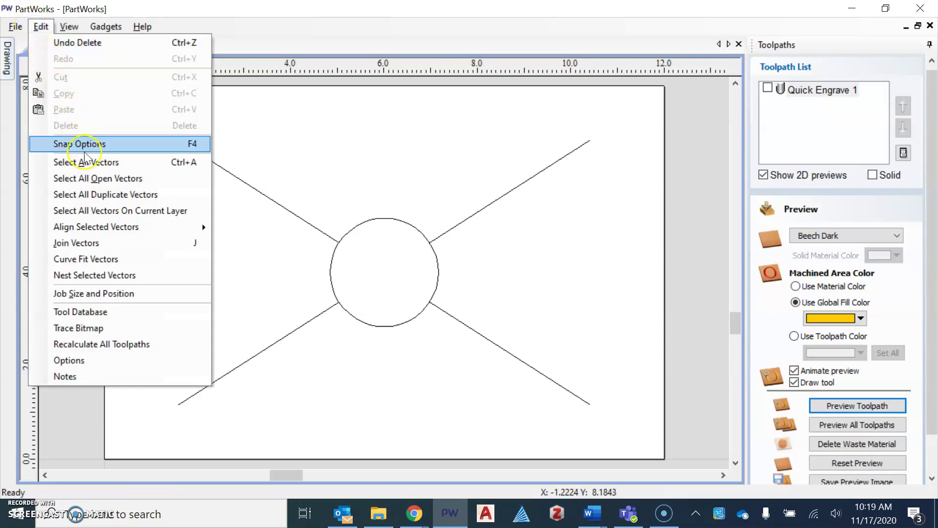
pyautogui.click(140, 348)
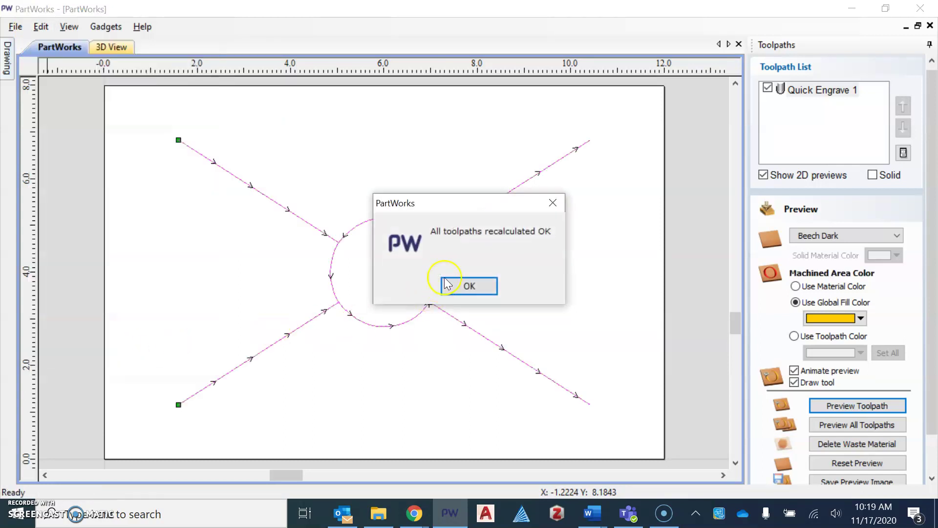
pyautogui.click(487, 287)
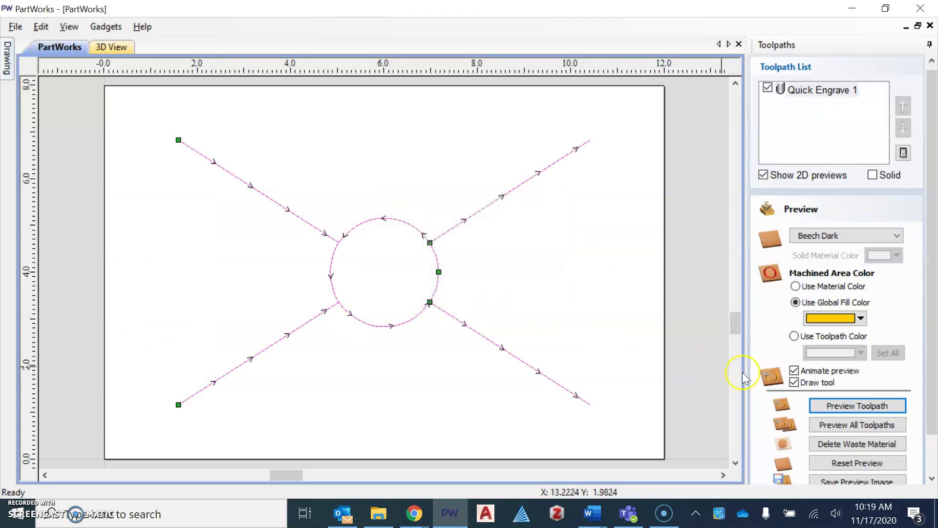
pyautogui.click(855, 407)
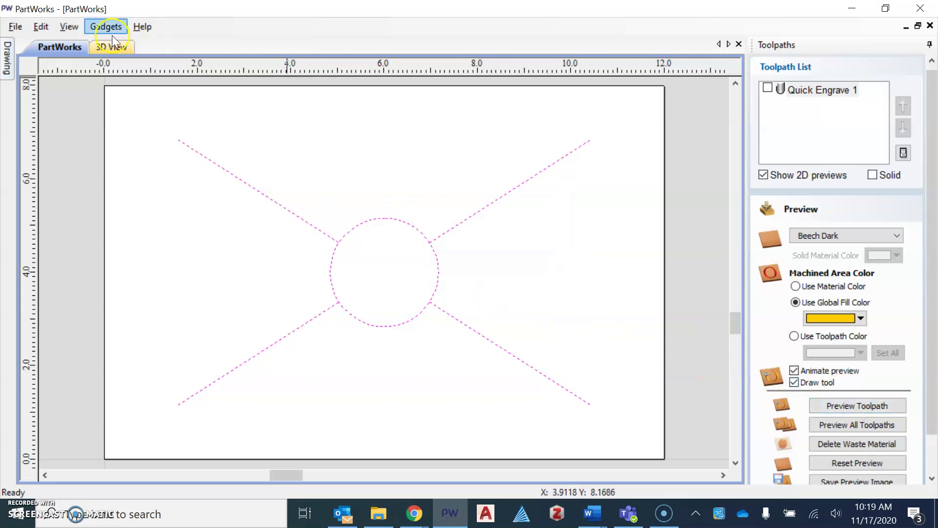
# Step: Reset and re-run the 3D preview, orbiting to confirm only X and circle grooves remain
pyautogui.click(106, 52)
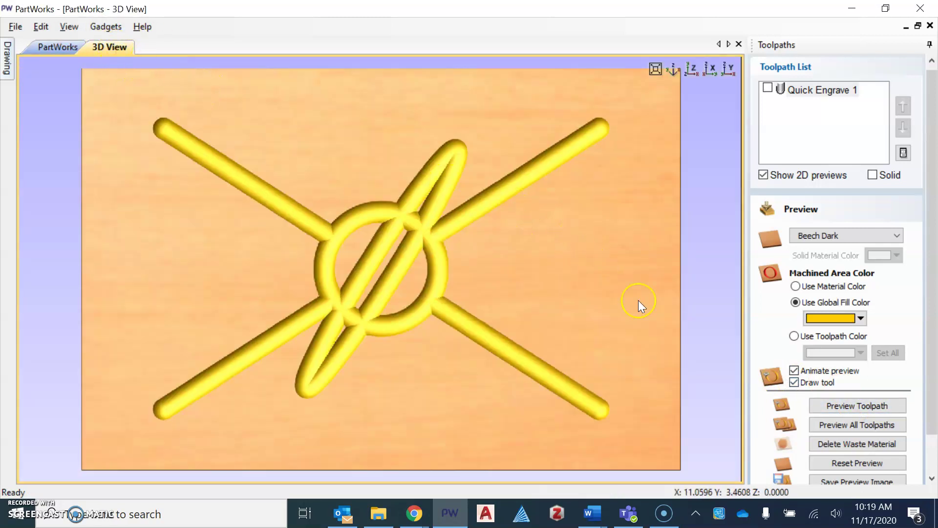
pyautogui.click(876, 463)
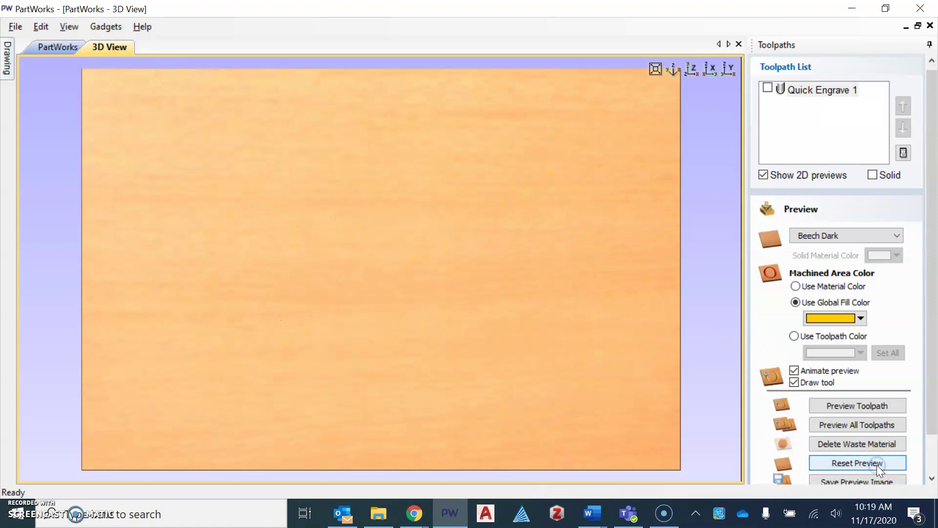
pyautogui.click(856, 409)
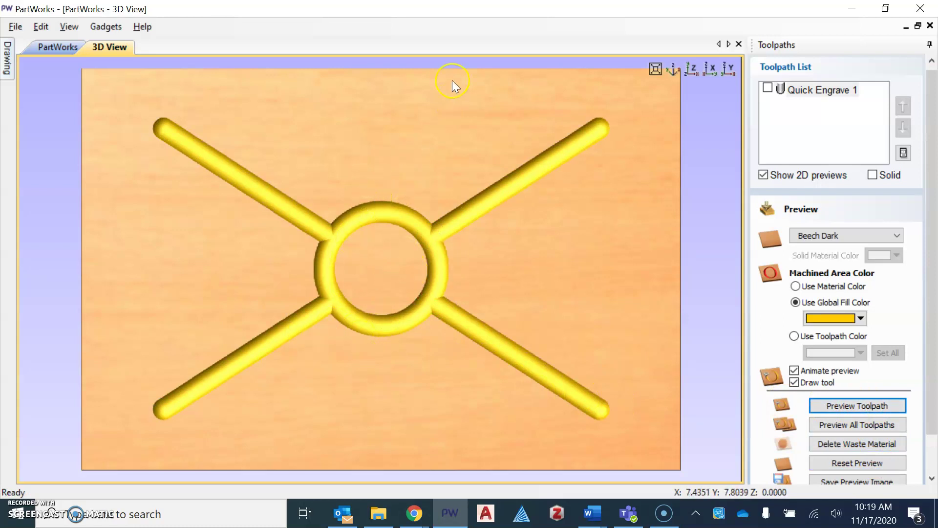
pyautogui.moveTo(400, 289); pyautogui.dragTo(350, 269)
pyautogui.moveTo(440, 316); pyautogui.dragTo(496, 330)
pyautogui.moveTo(579, 268); pyautogui.dragTo(583, 274)
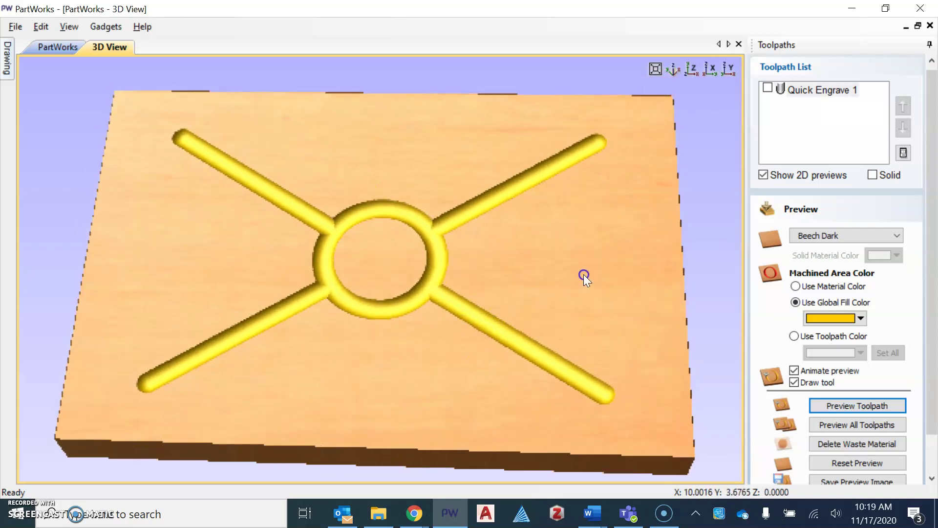